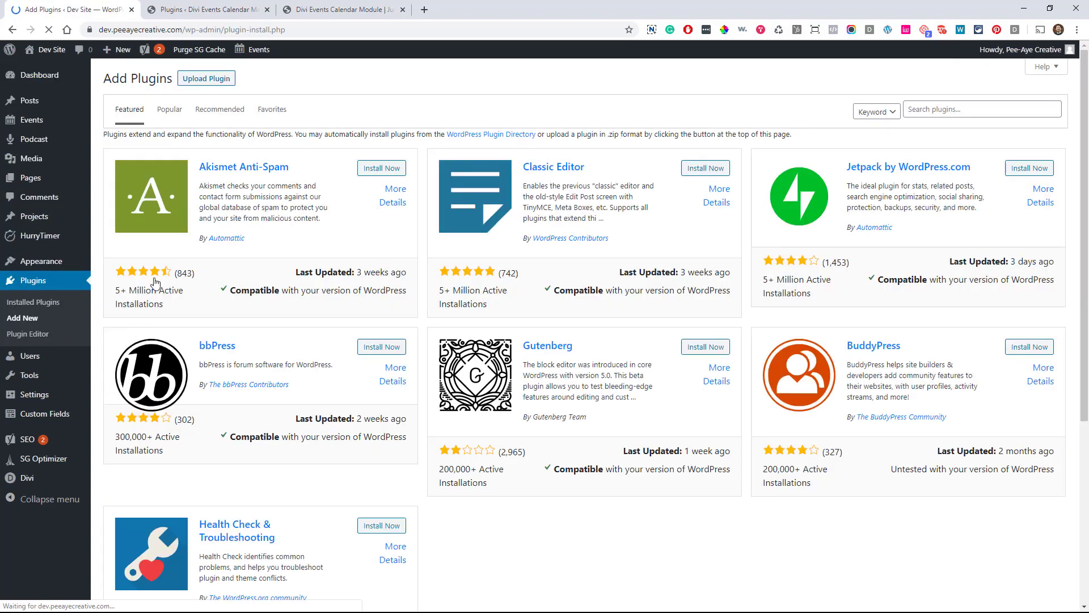
Upload and install divi-event-calendar-module.zip, then activate the plugin
left_click(194, 84)
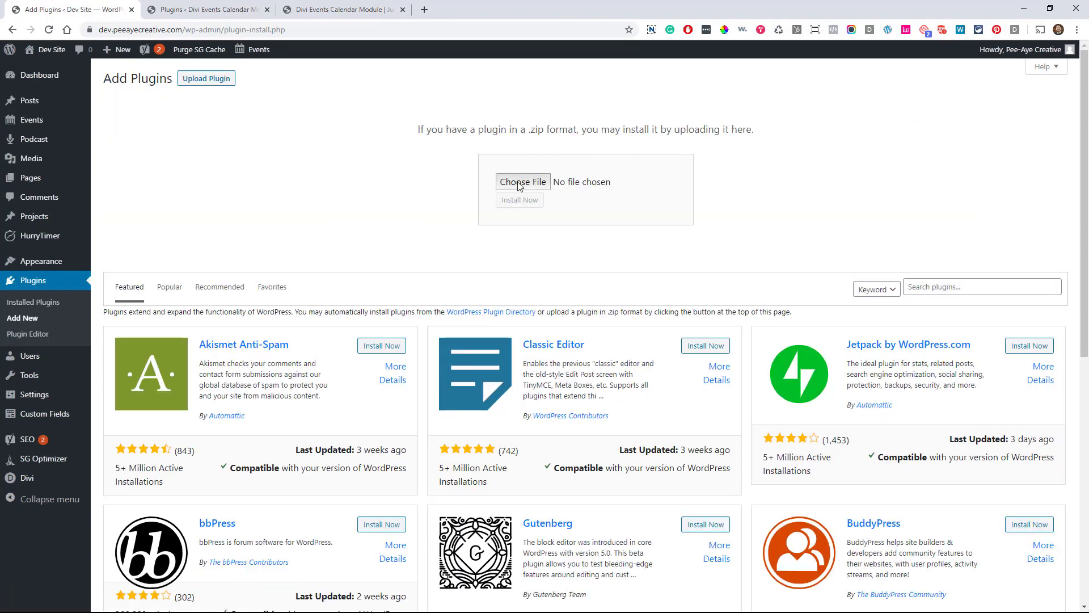
left_click(518, 184)
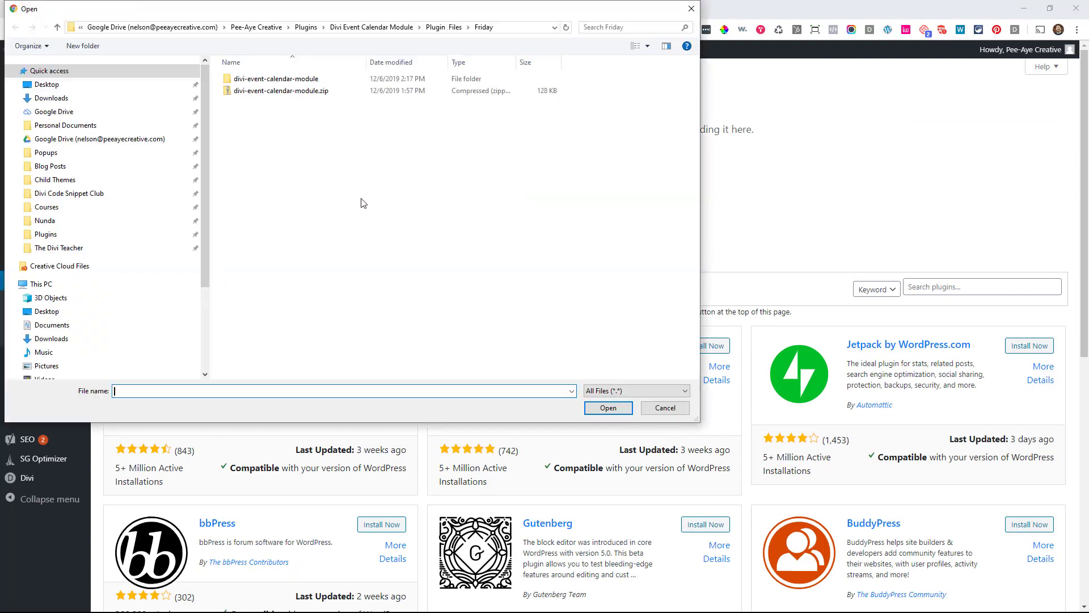
left_click(299, 93)
double_click(299, 93)
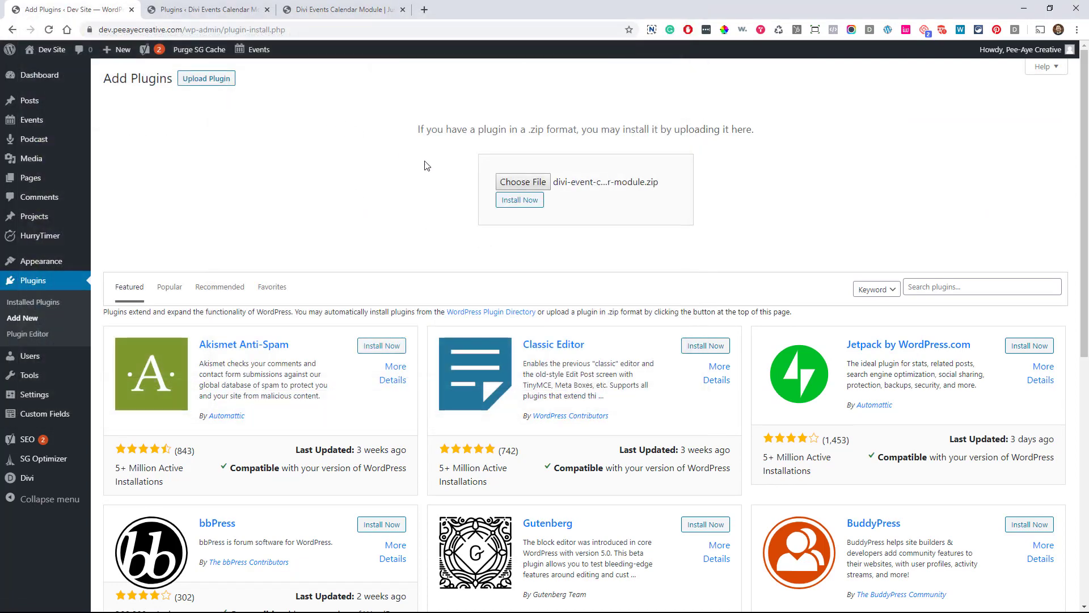
left_click(518, 203)
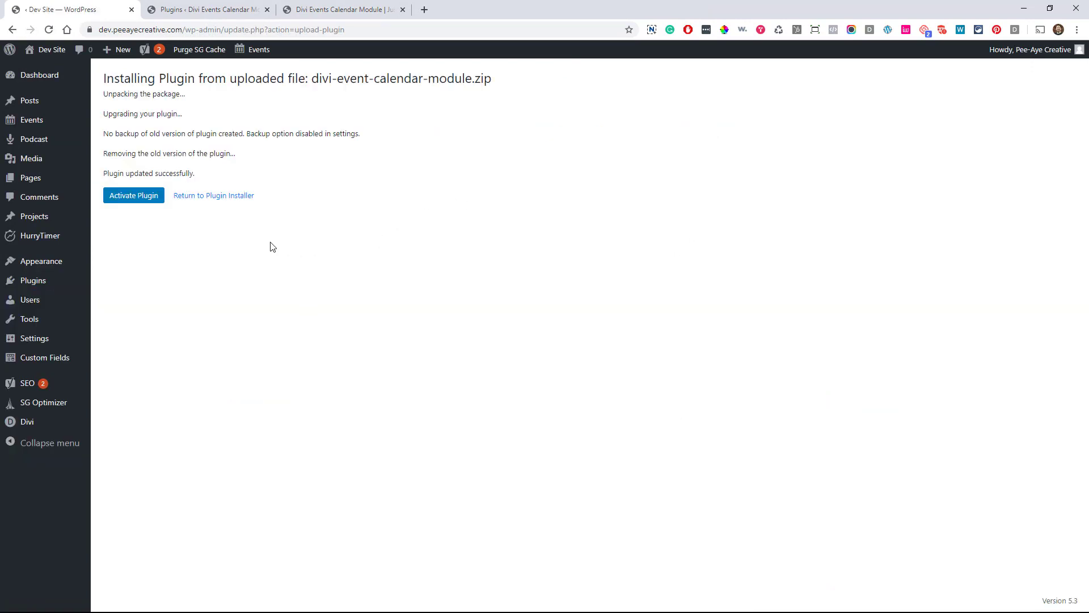
left_click(134, 200)
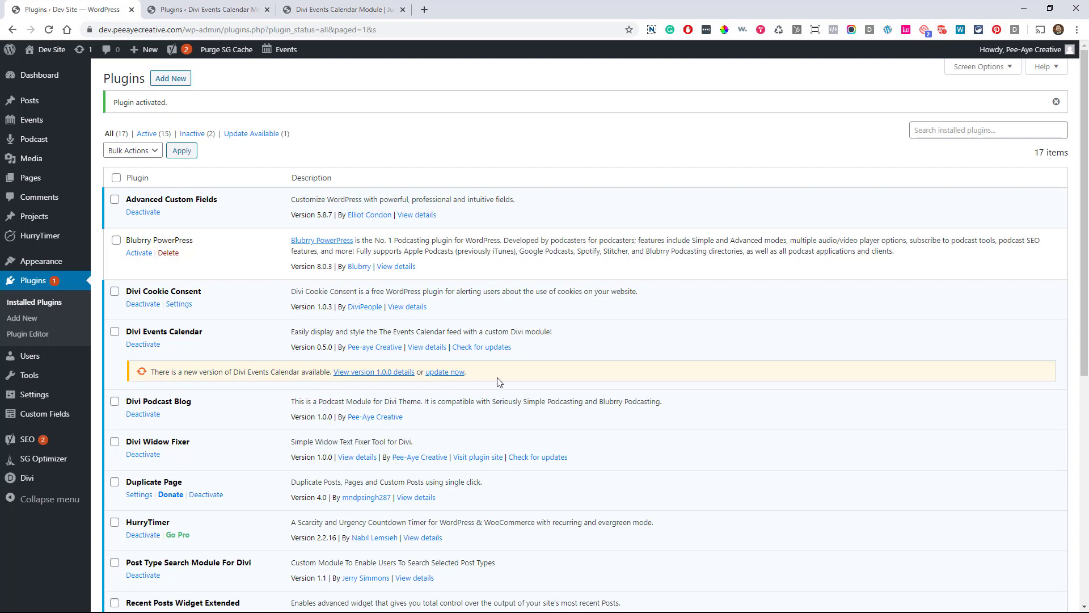
Update Divi Events Calendar to 1.0.0, then move to the demo site's browser tab
left_click(445, 372)
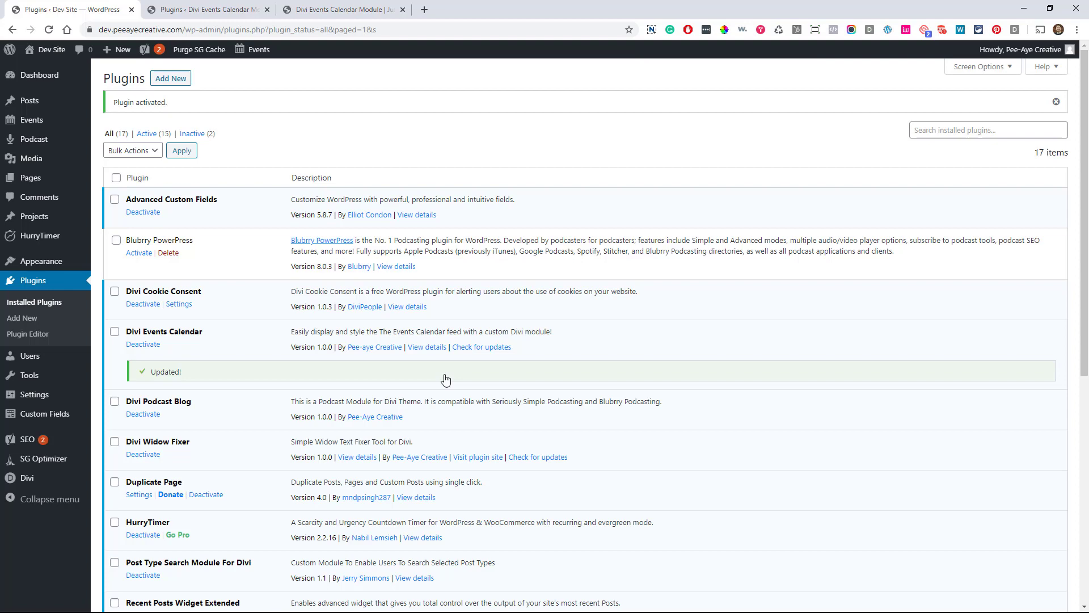
key("ctrl+Tab")
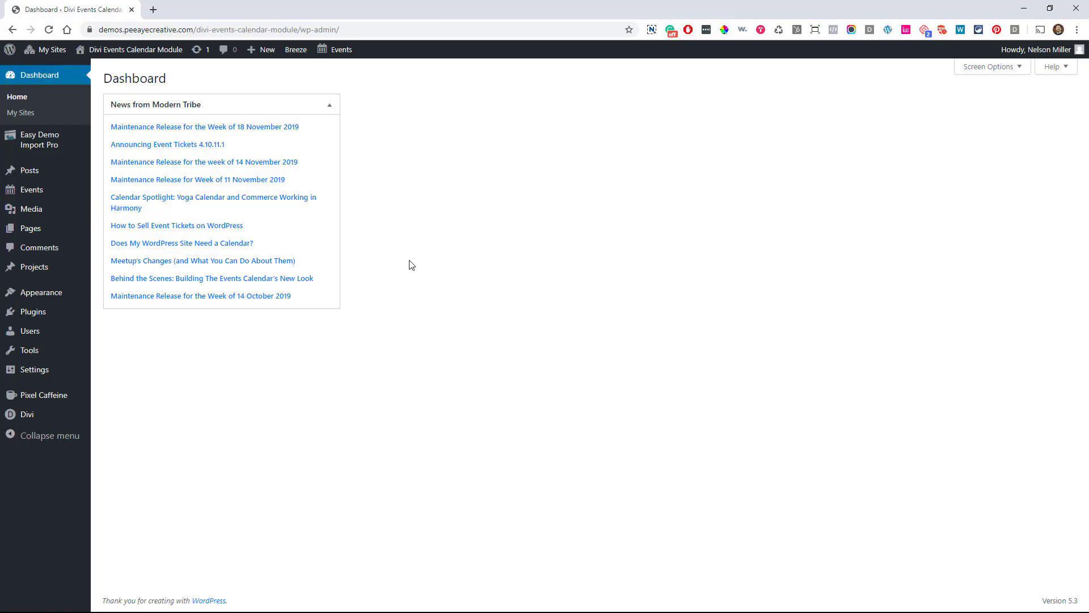
Show the demo site's Events list with its nine events
mouse_move(37, 192)
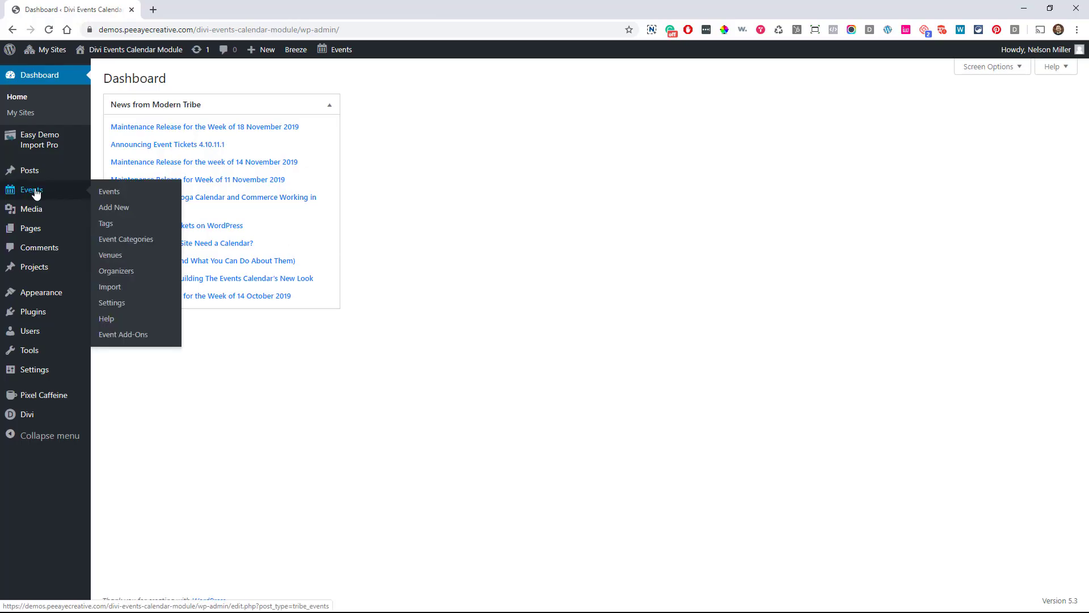
left_click(104, 194)
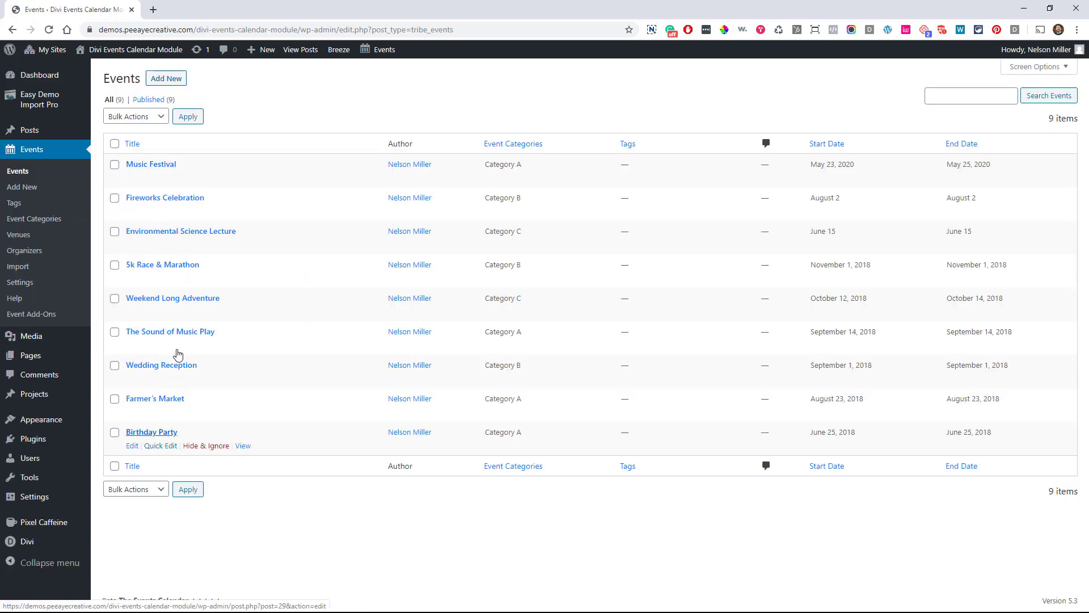
Open the Music Festival event and scroll through its details
left_click(149, 168)
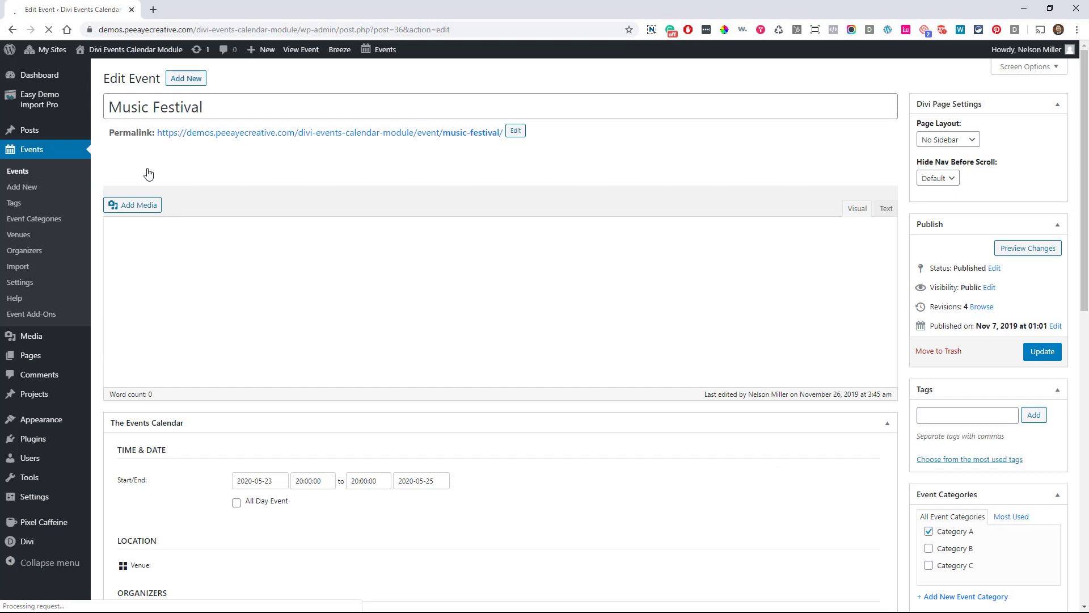
scroll(477, 425, "down", 4)
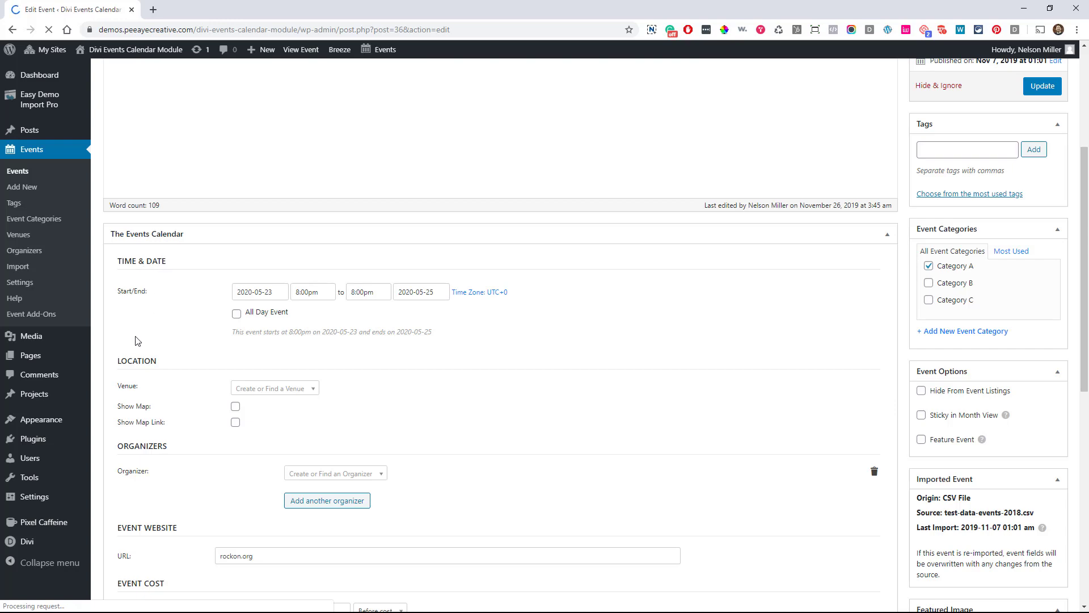
scroll(233, 384, "down", 9)
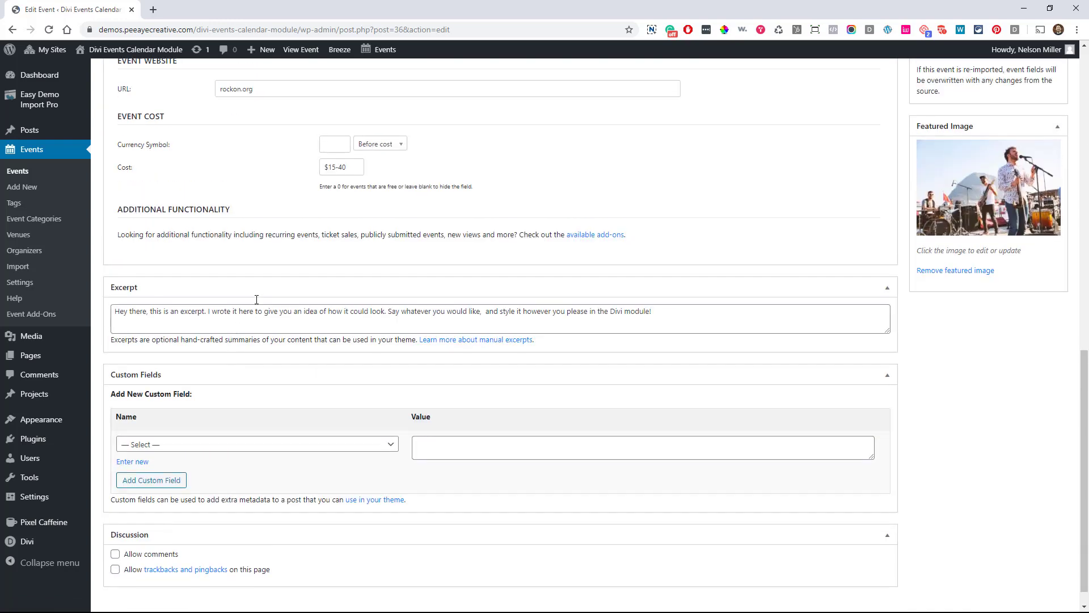
scroll(752, 415, "up", 6)
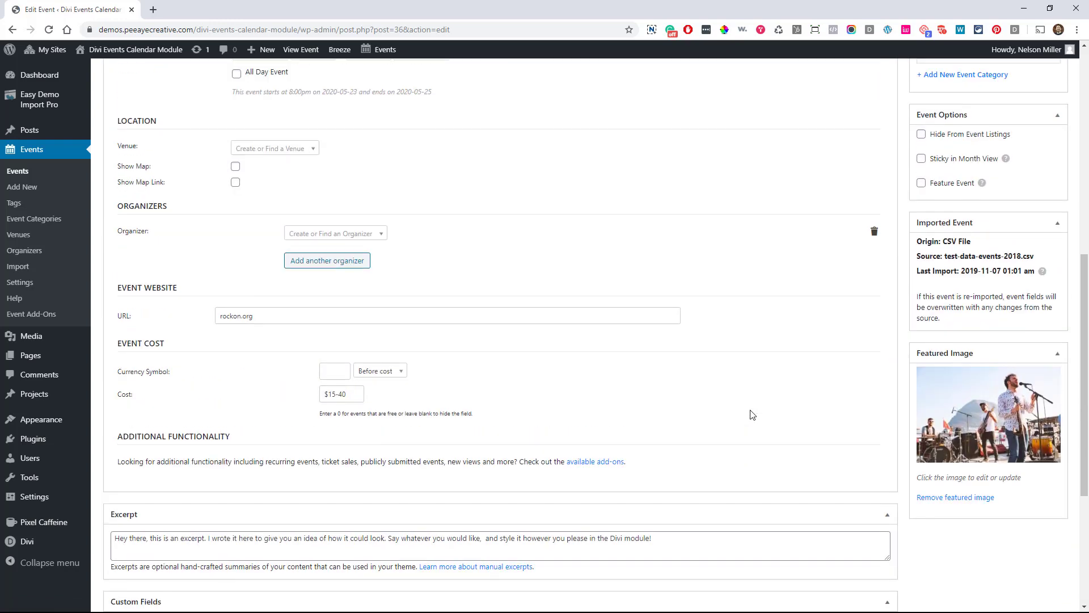
scroll(752, 416, "up", 6)
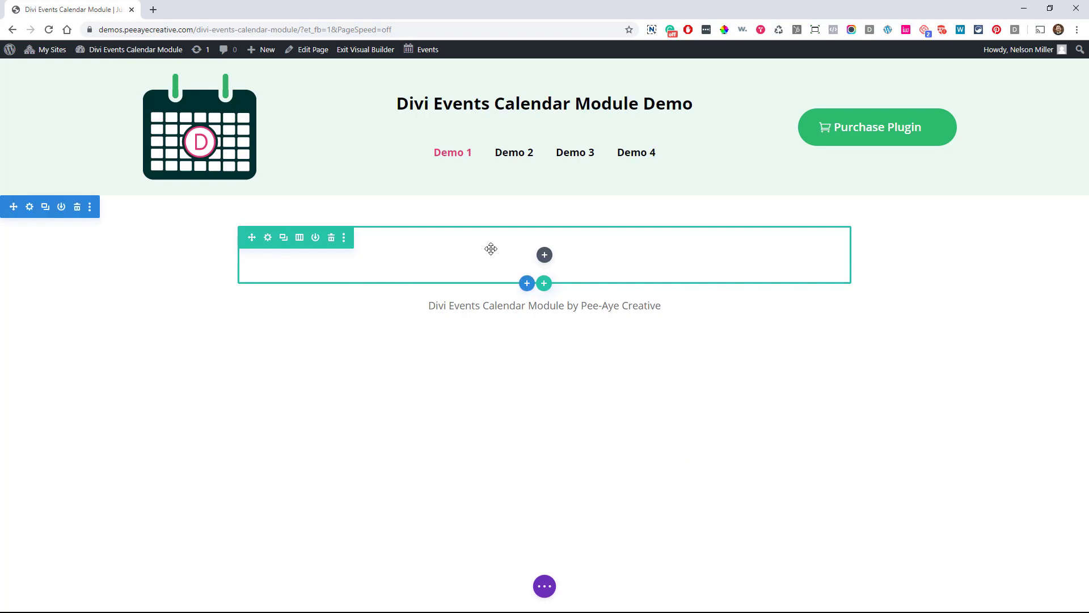
Insert a Divi Events Calendar module into the empty row
left_click(545, 256)
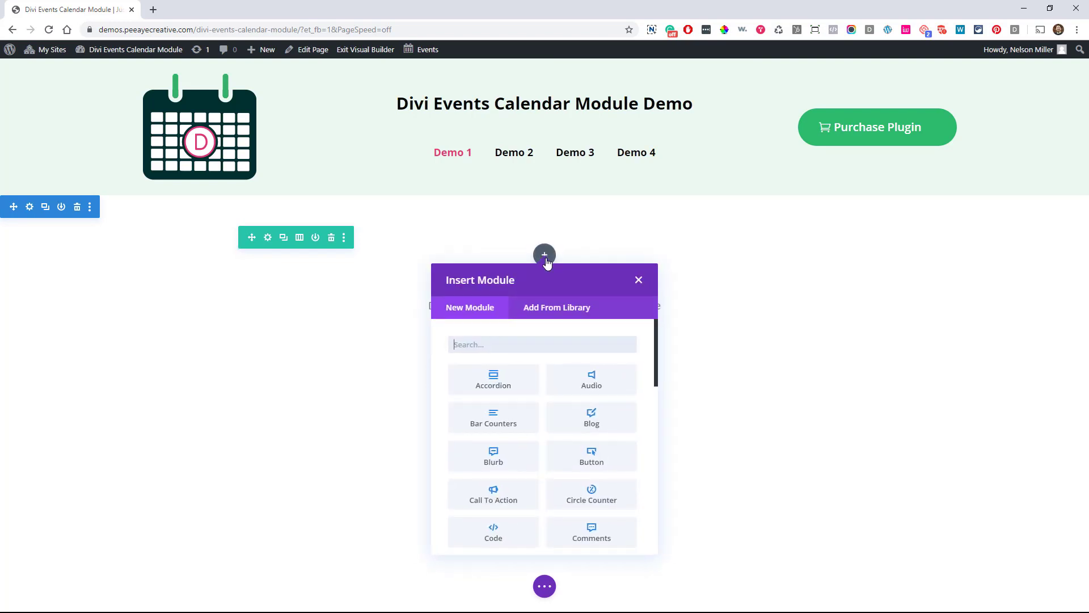
scroll(531, 368, "down", 4)
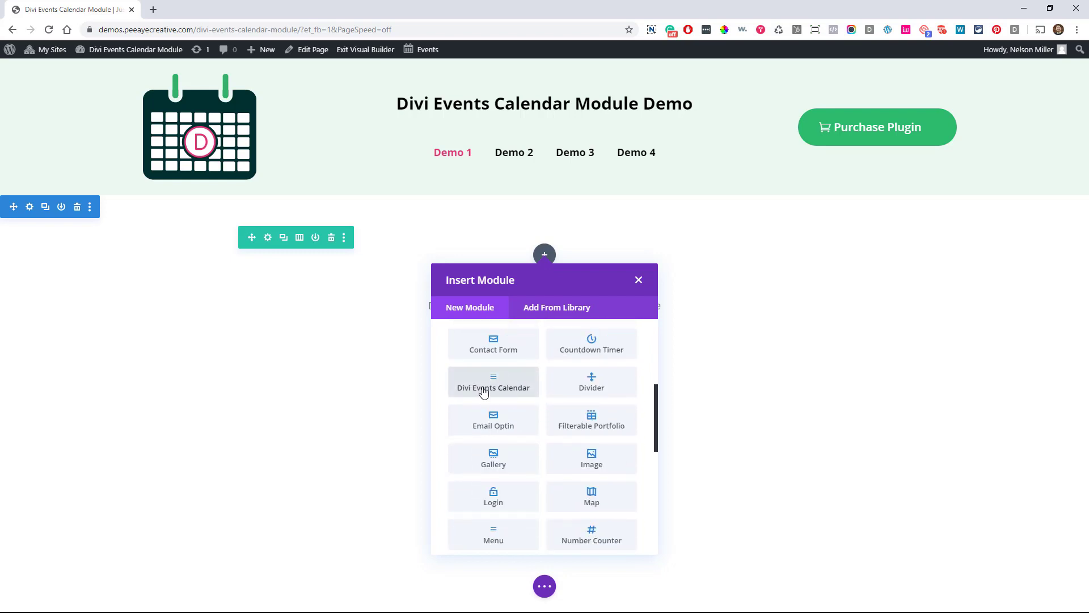
left_click(483, 388)
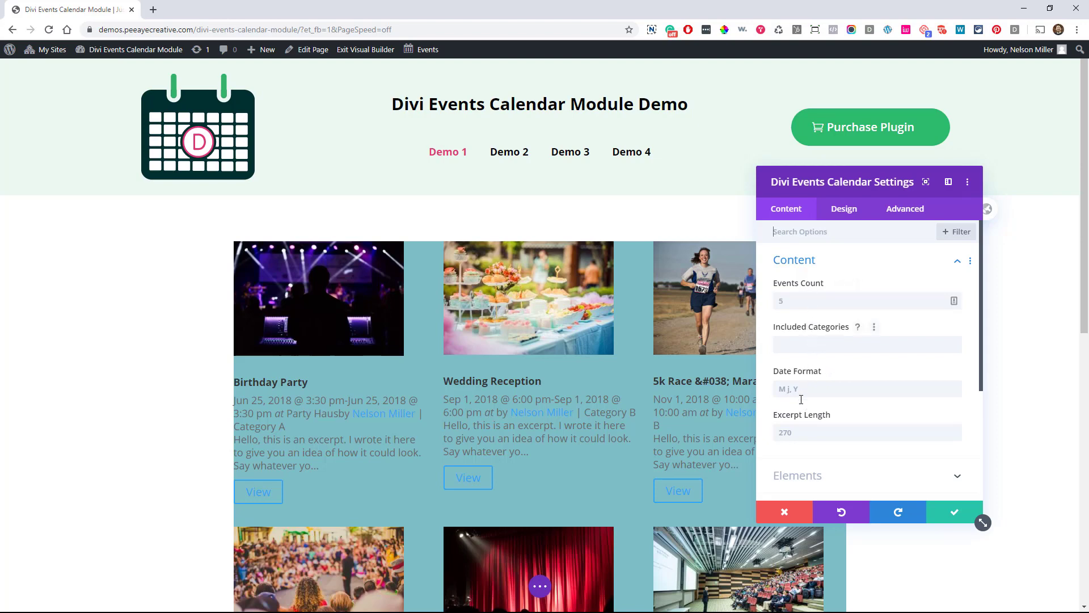
Set Use Background Color to NO for the events module
scroll(799, 437, "down", 5)
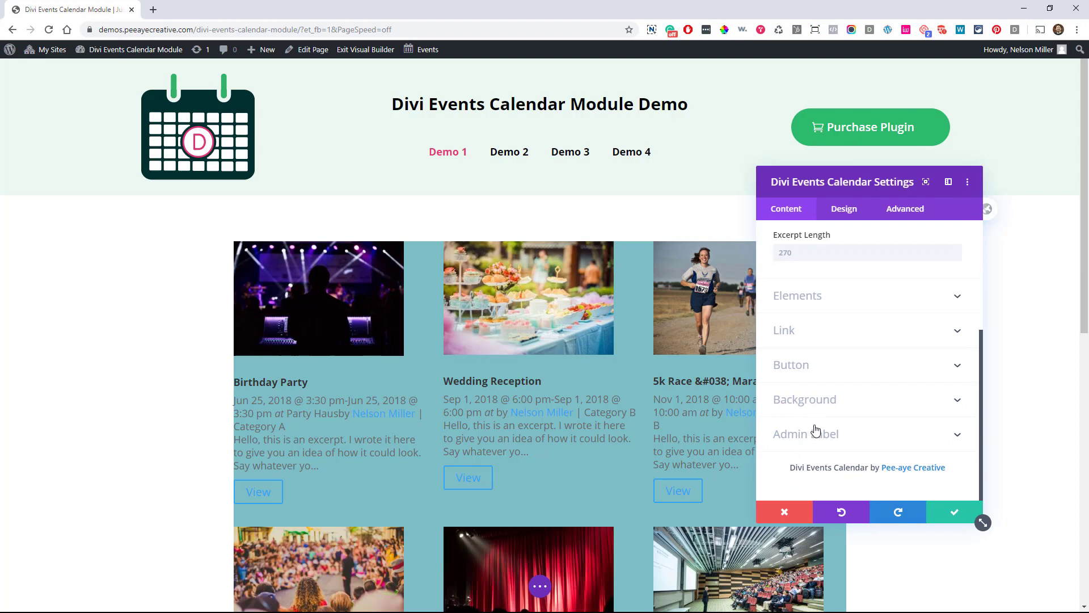
left_click(815, 400)
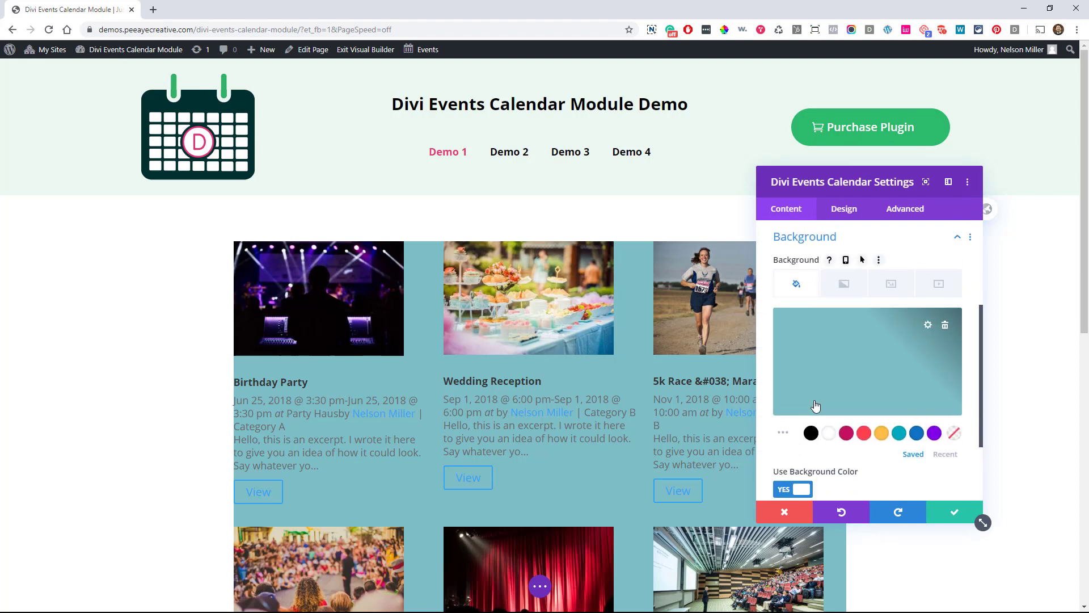
left_click(827, 437)
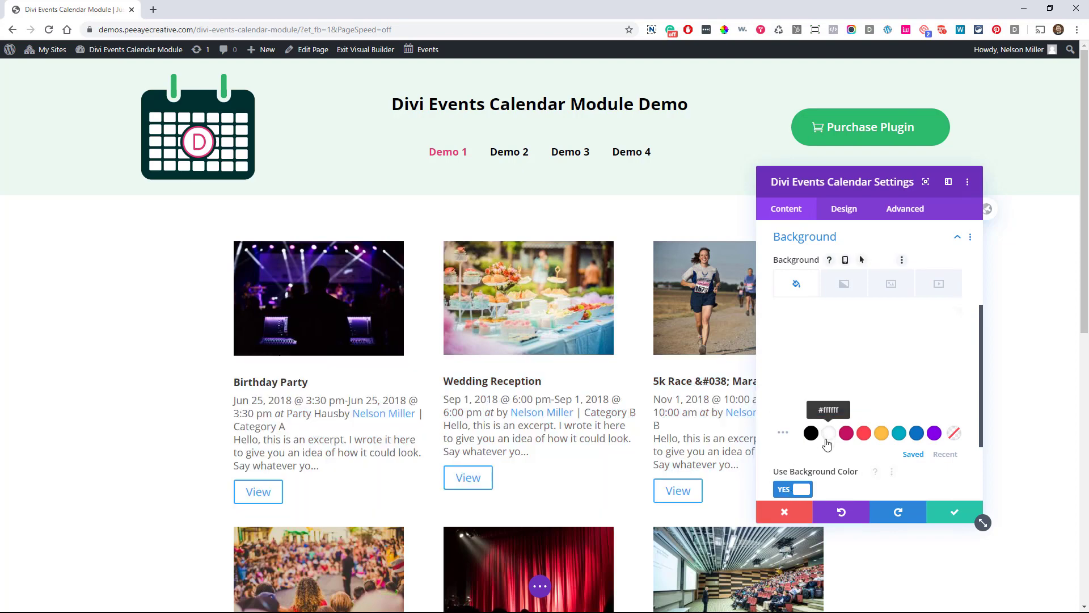
left_click(791, 490)
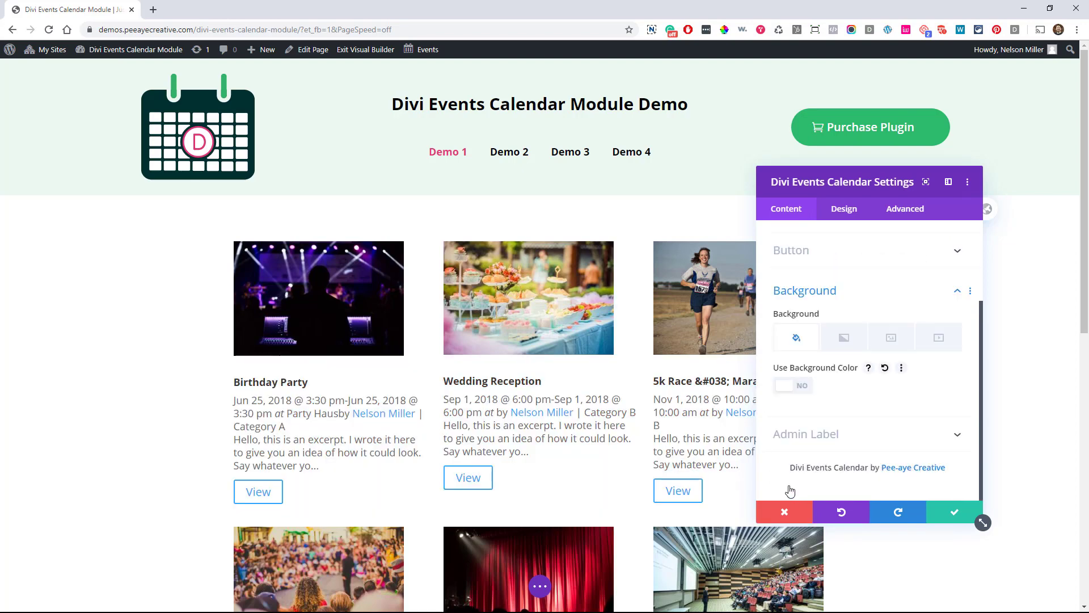
Review the Content settings, Included Categories and which event details are shown
scroll(793, 448, "up", 3)
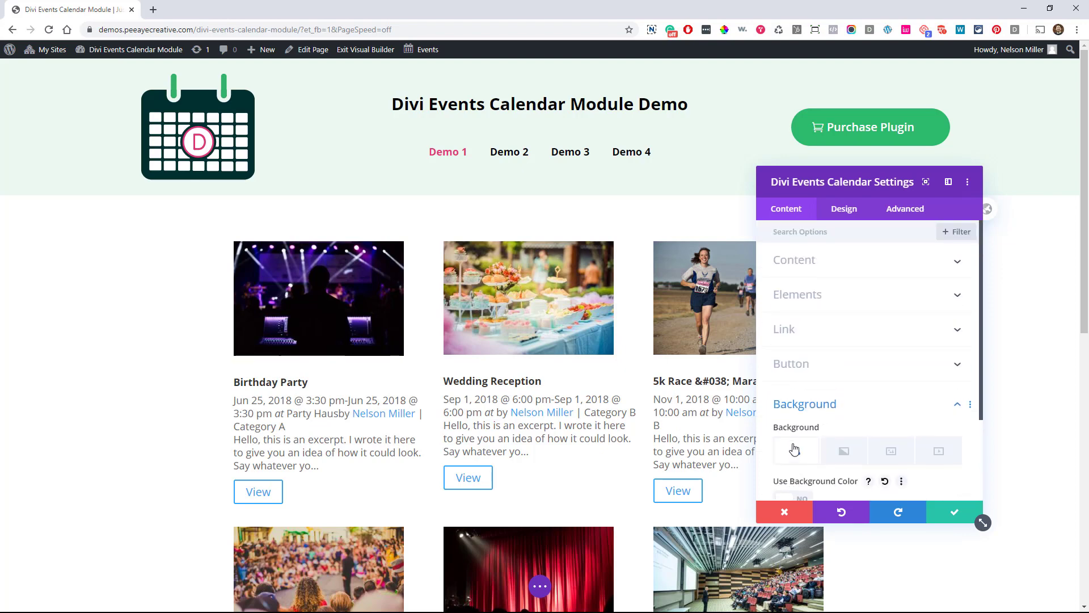
left_click(809, 264)
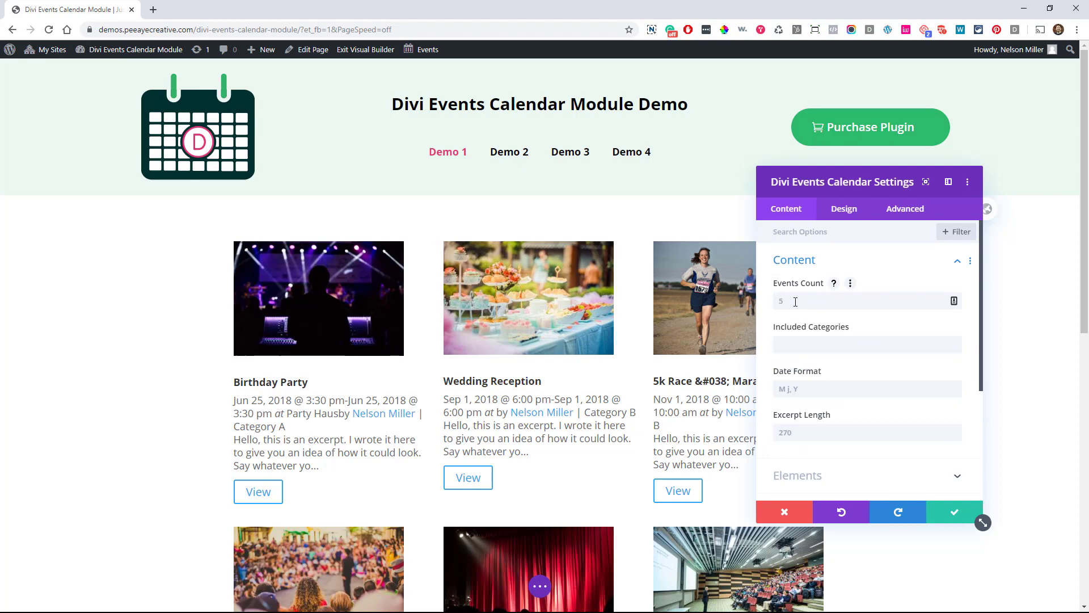
left_click(791, 344)
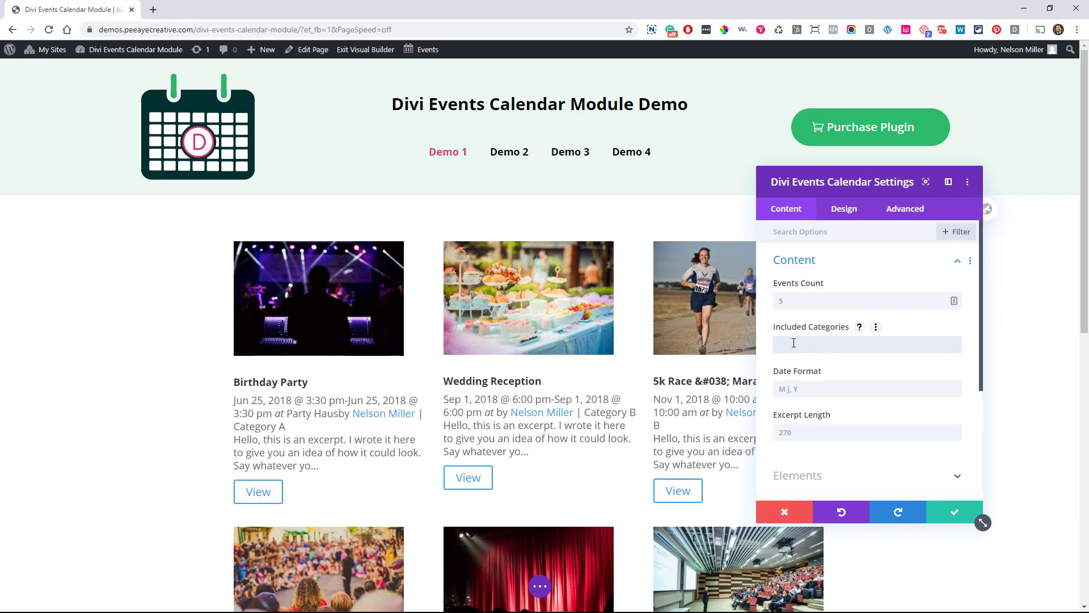
scroll(793, 342, "down", 1)
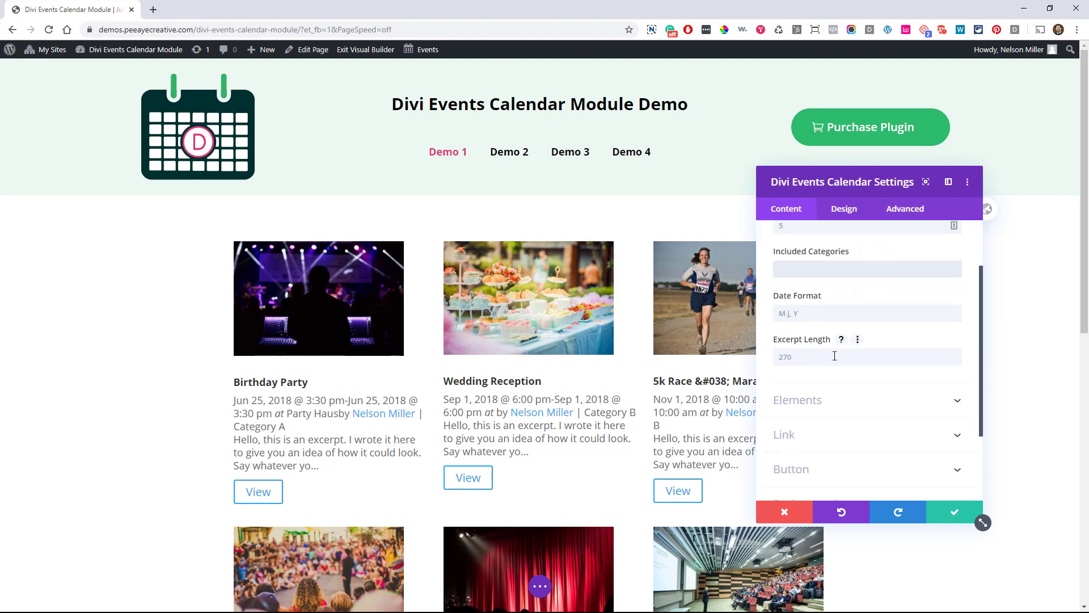
left_click(795, 399)
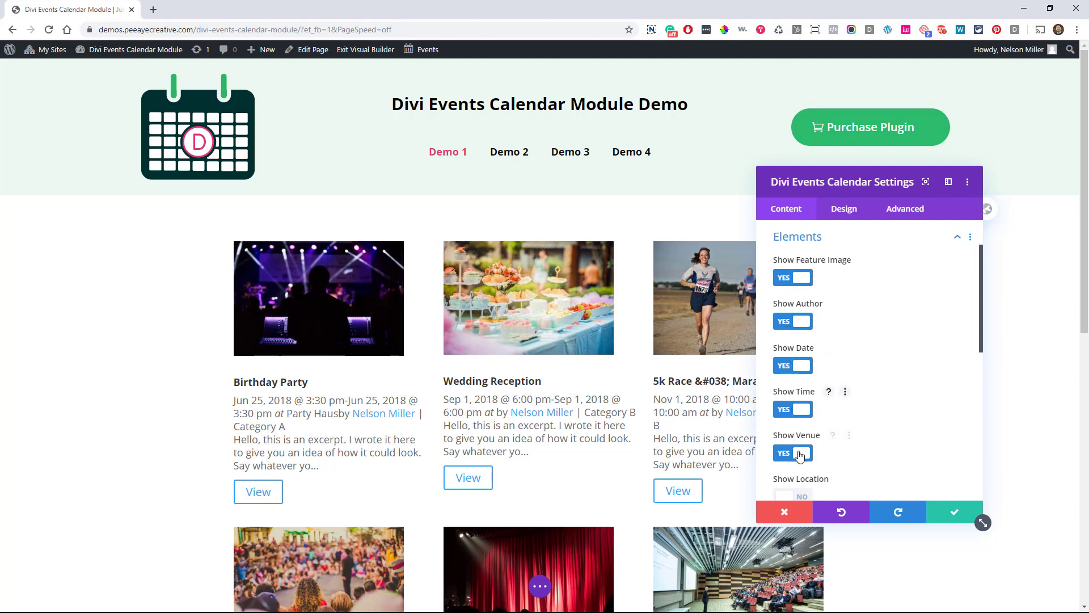
scroll(833, 387, "down", 3)
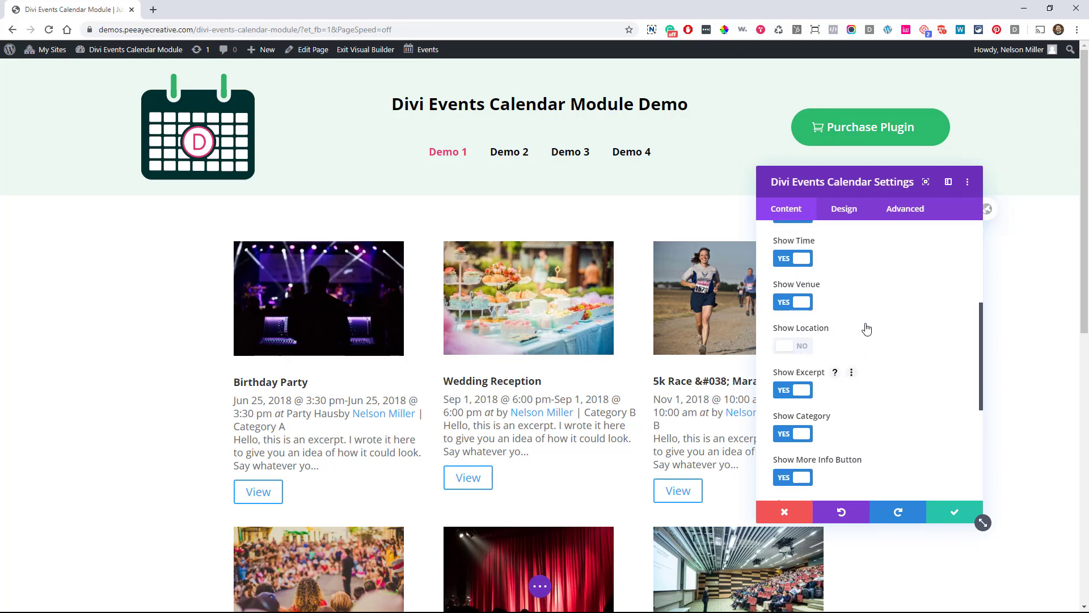
scroll(813, 406, "down", 3)
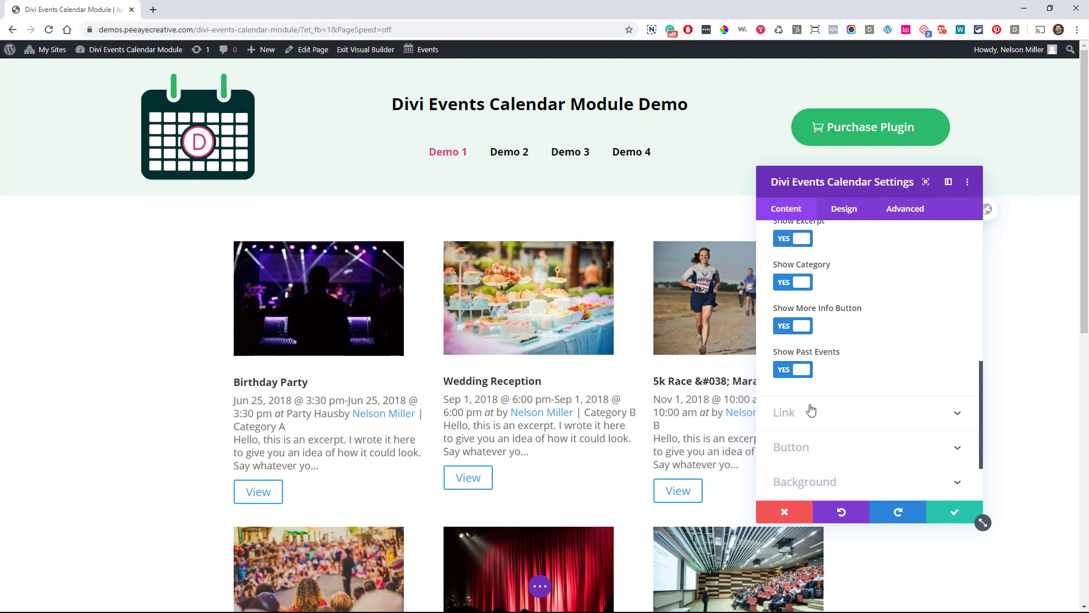
Change the event cards' button text to 'Event Details'
left_click(815, 448)
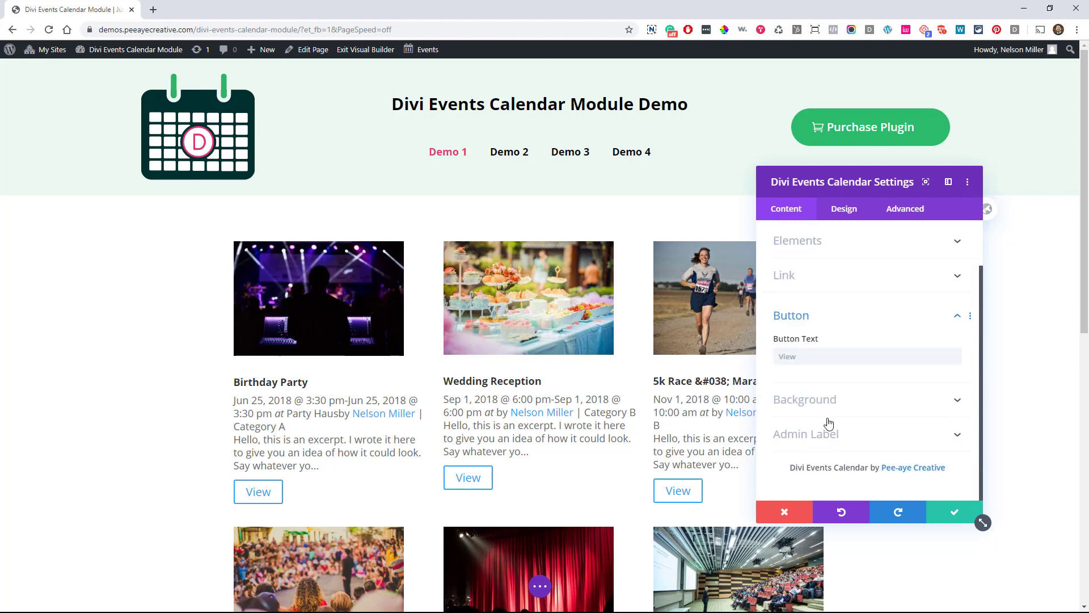
left_click(810, 358)
type("E")
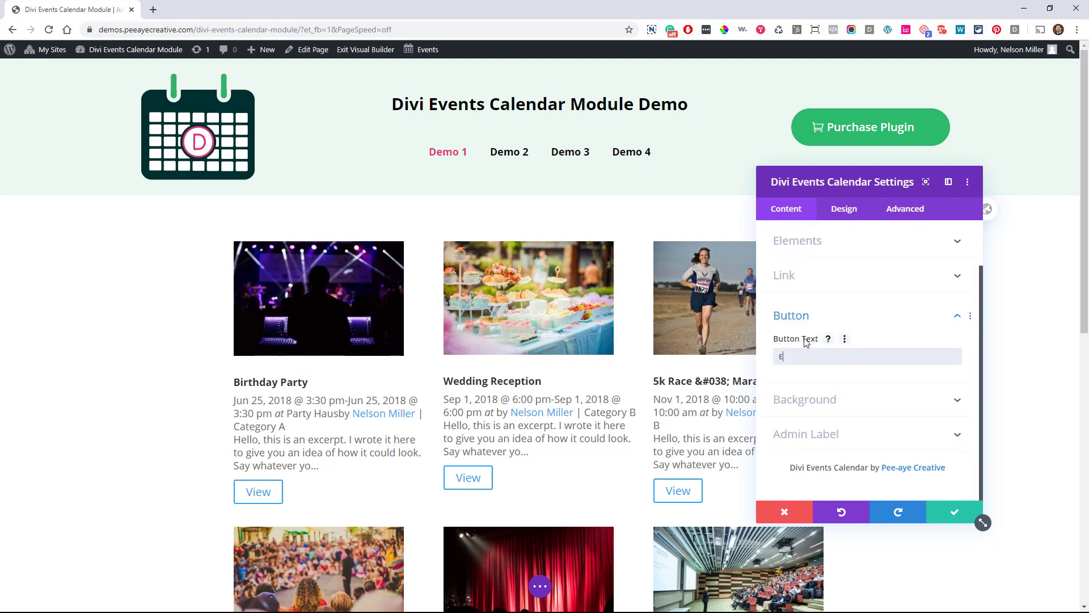
type("vent E")
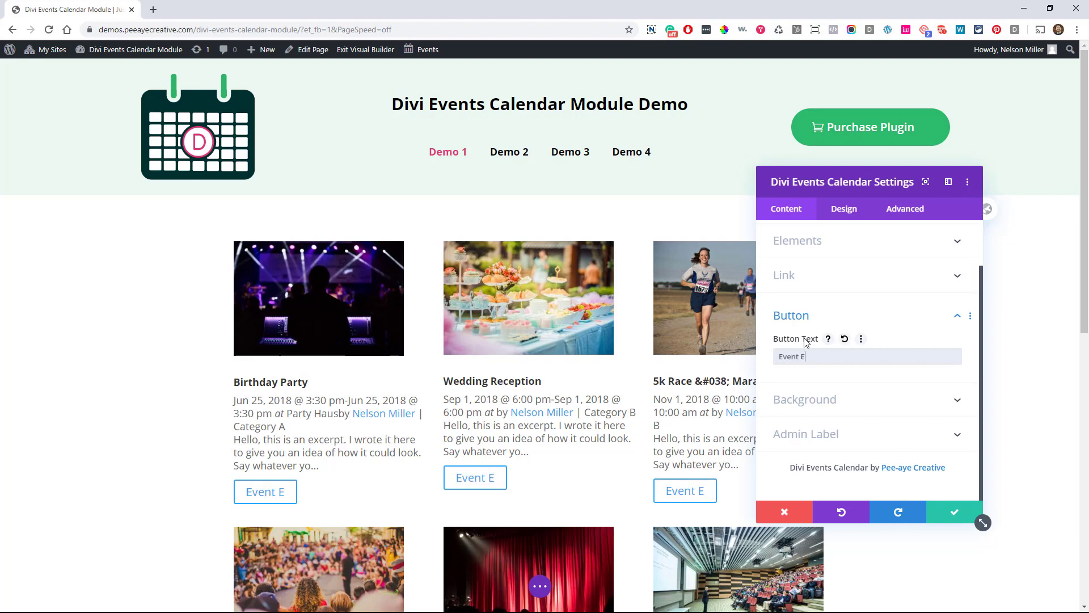
key("BackSpace")
type("Details")
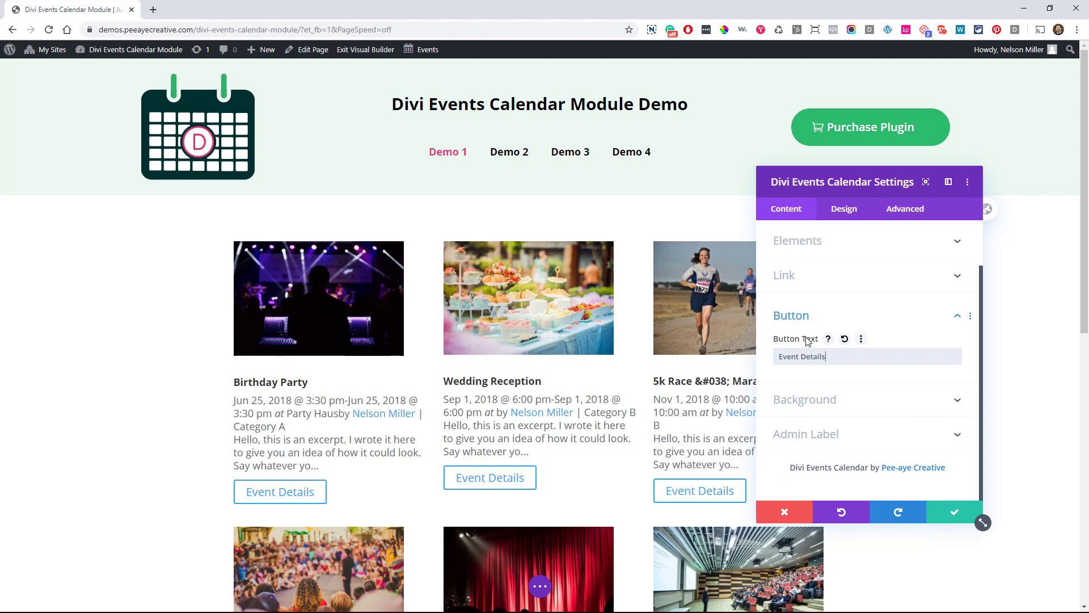
left_click(835, 218)
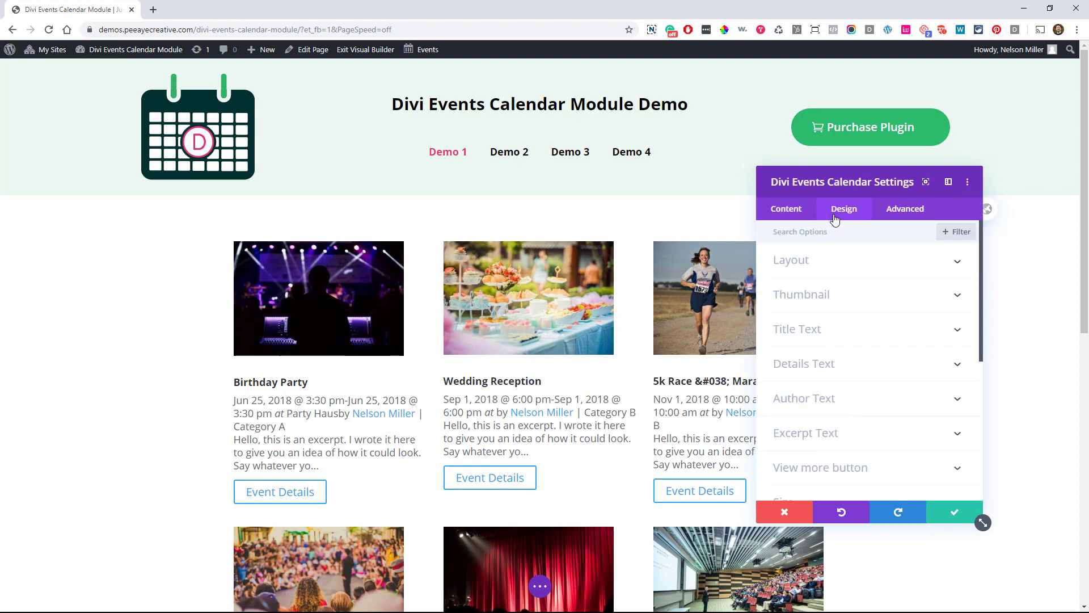
Preview the events in 2, 1 and 4 columns, then set Columns back to 3
left_click(818, 265)
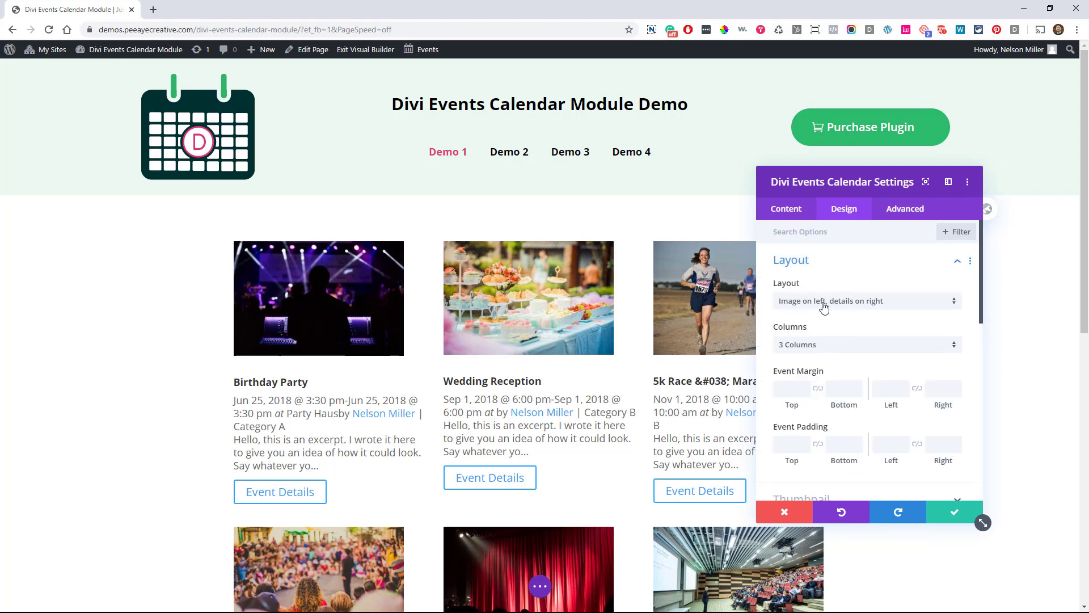
left_click(798, 348)
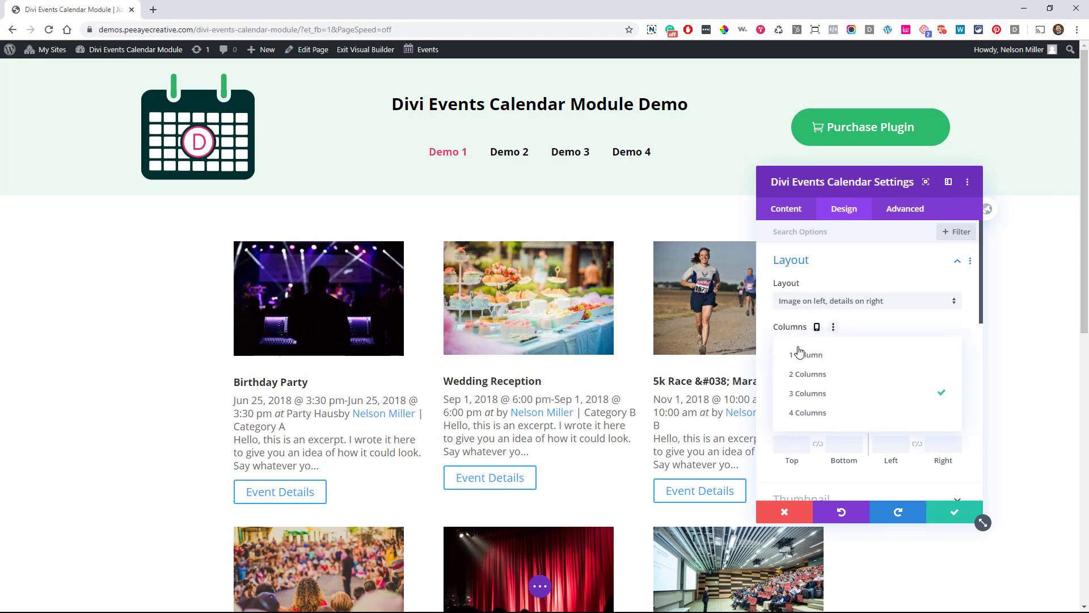
left_click(814, 375)
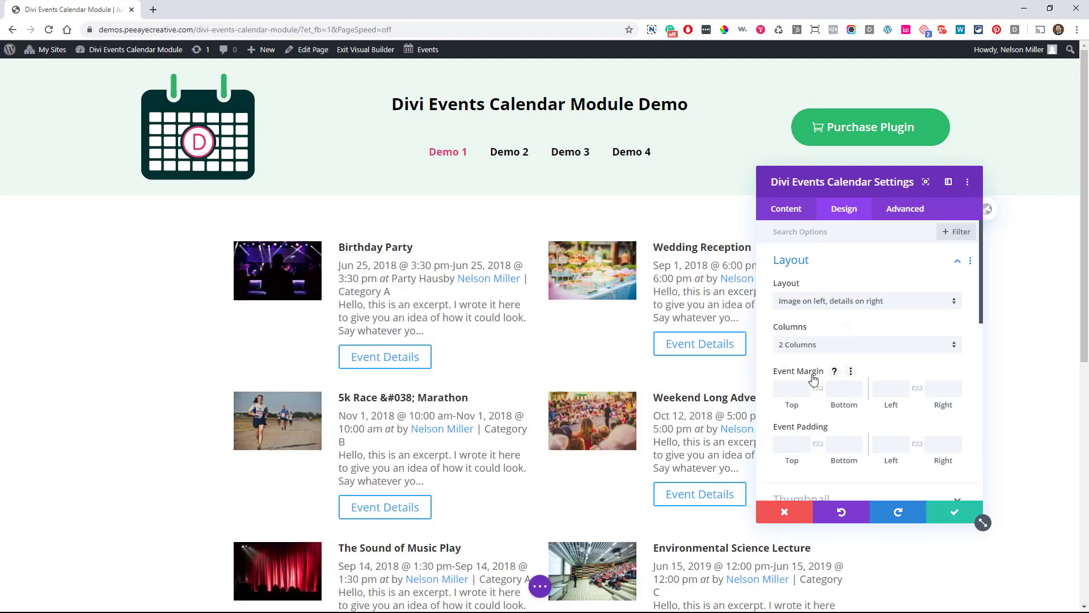
left_click(825, 347)
left_click(820, 354)
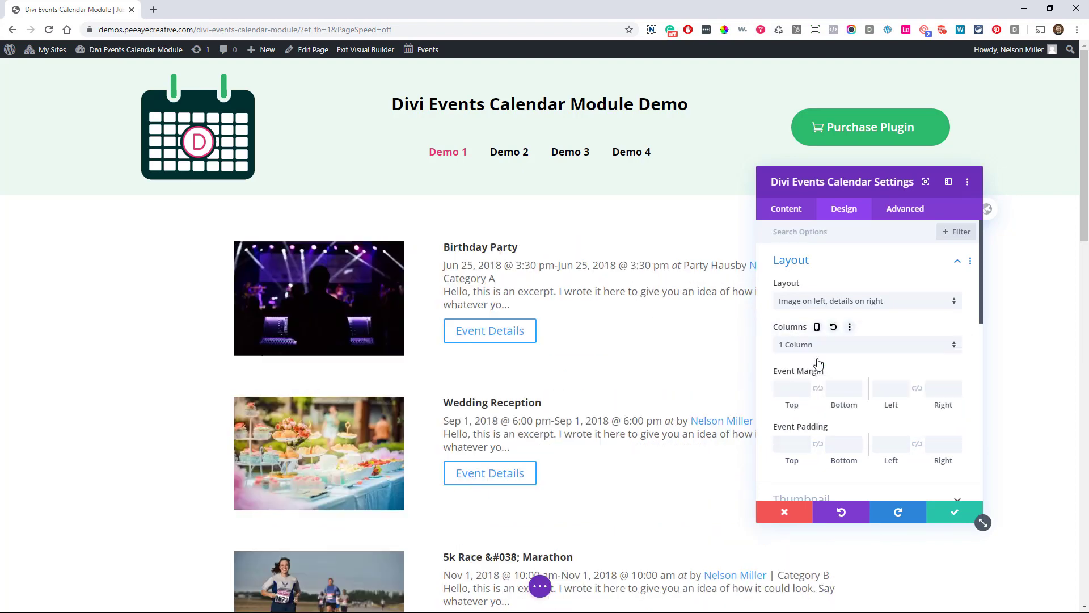
left_click(826, 346)
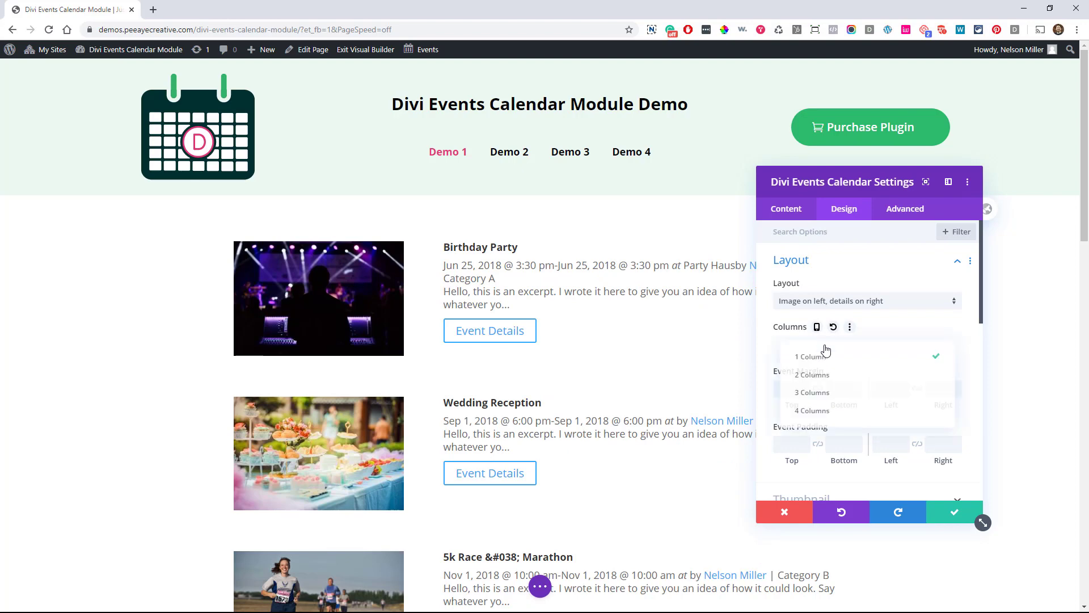
left_click(800, 411)
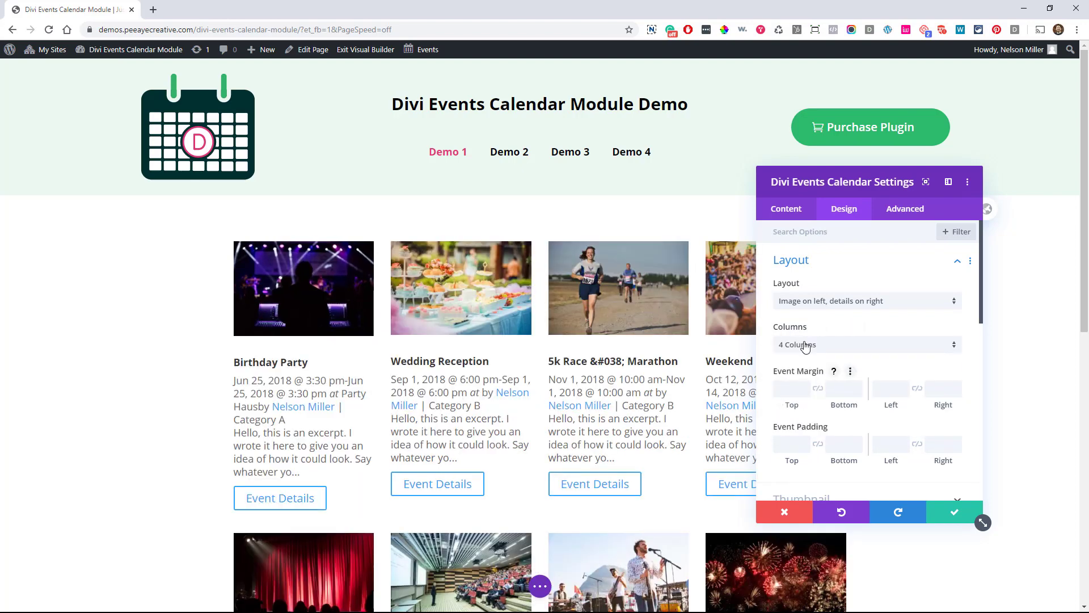
left_click(805, 345)
left_click(804, 394)
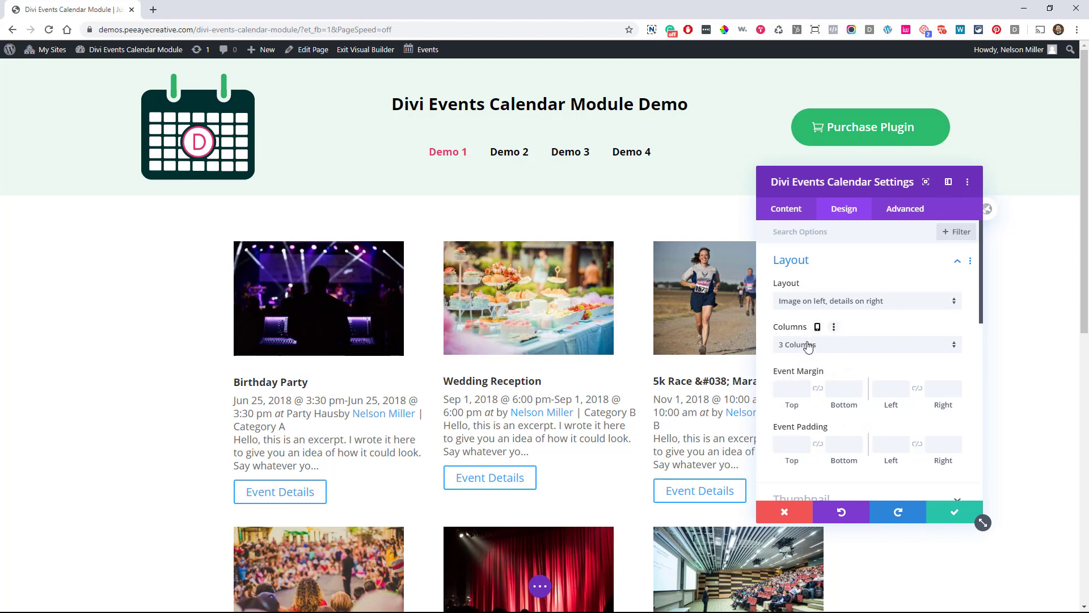
Check Spacing and Layout, then expand the Thumbnail margin, padding and width options
scroll(808, 347, "down", 1)
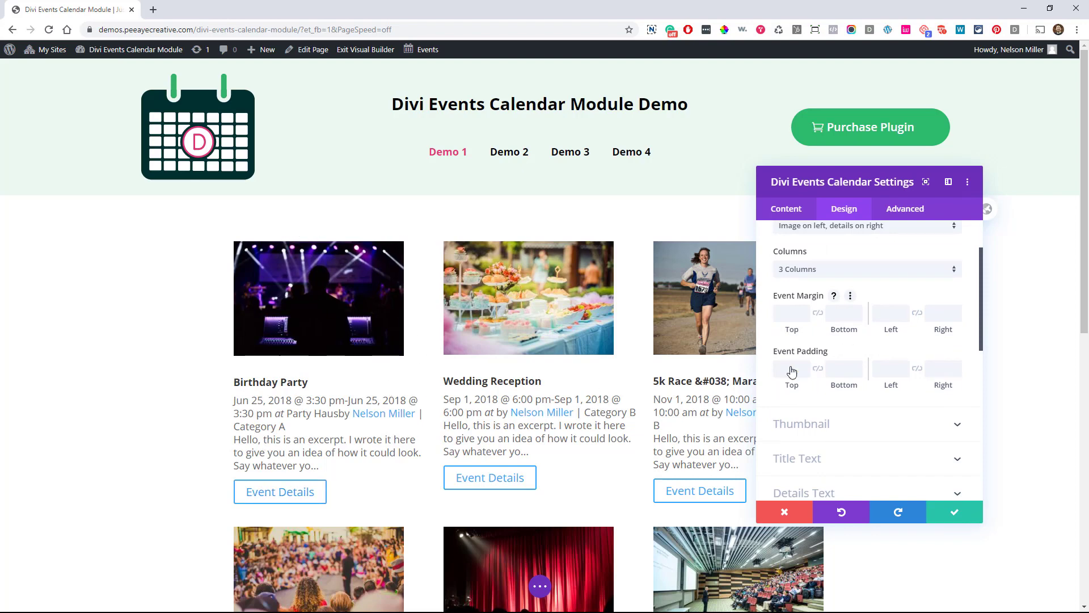
scroll(883, 359, "down", 5)
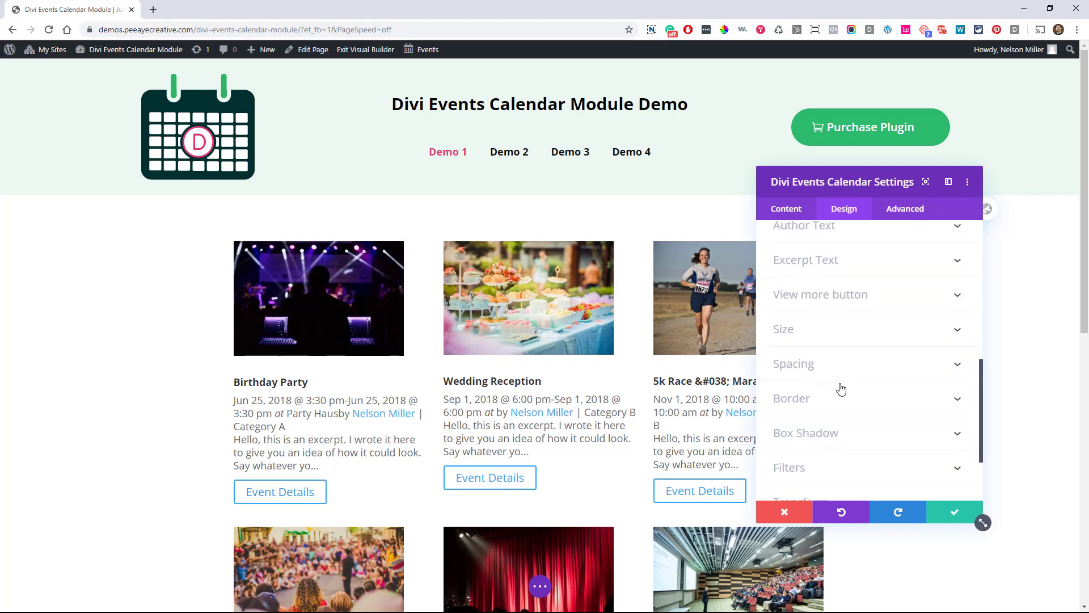
left_click(811, 374)
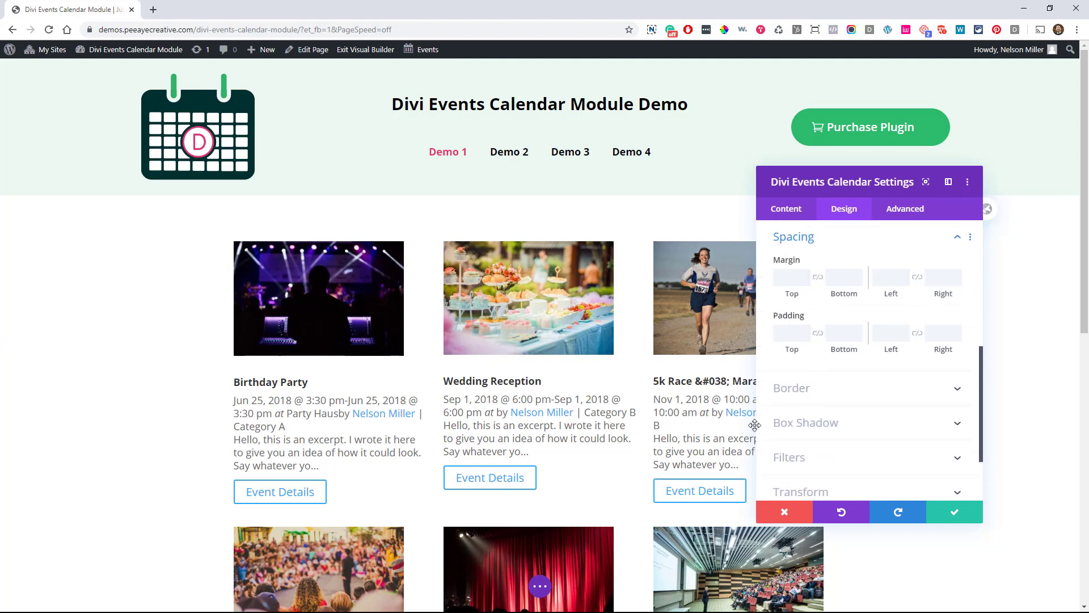
scroll(825, 354, "up", 3)
left_click(799, 399)
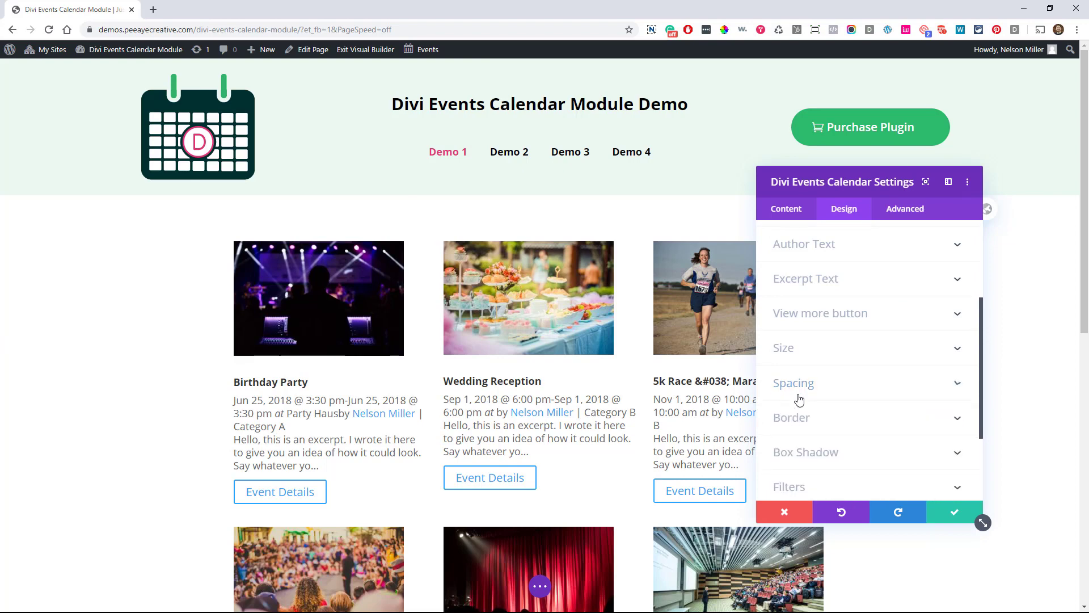
scroll(799, 397, "up", 3)
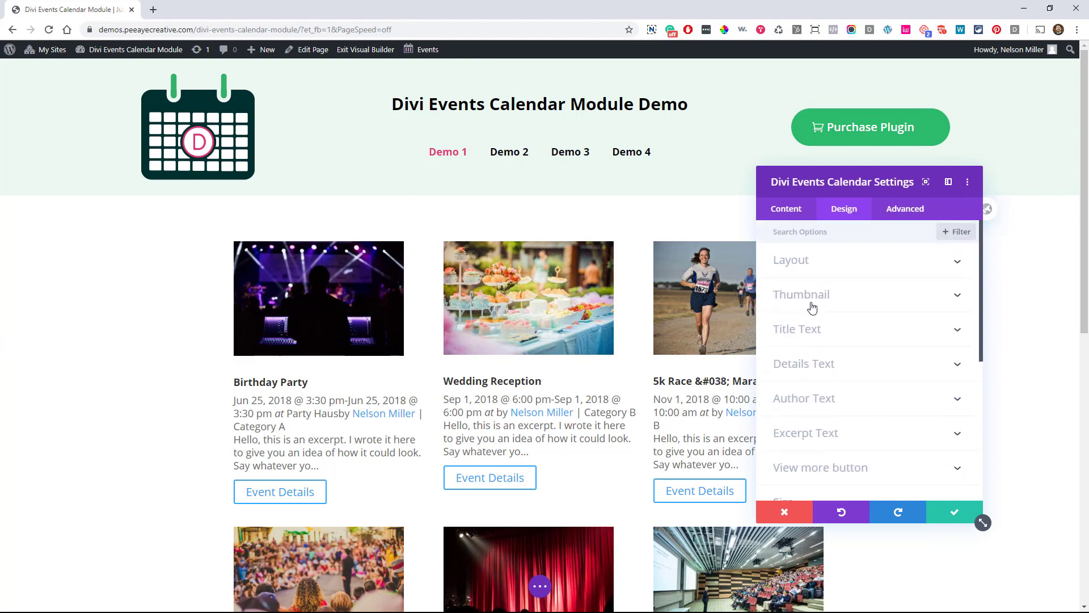
left_click(801, 274)
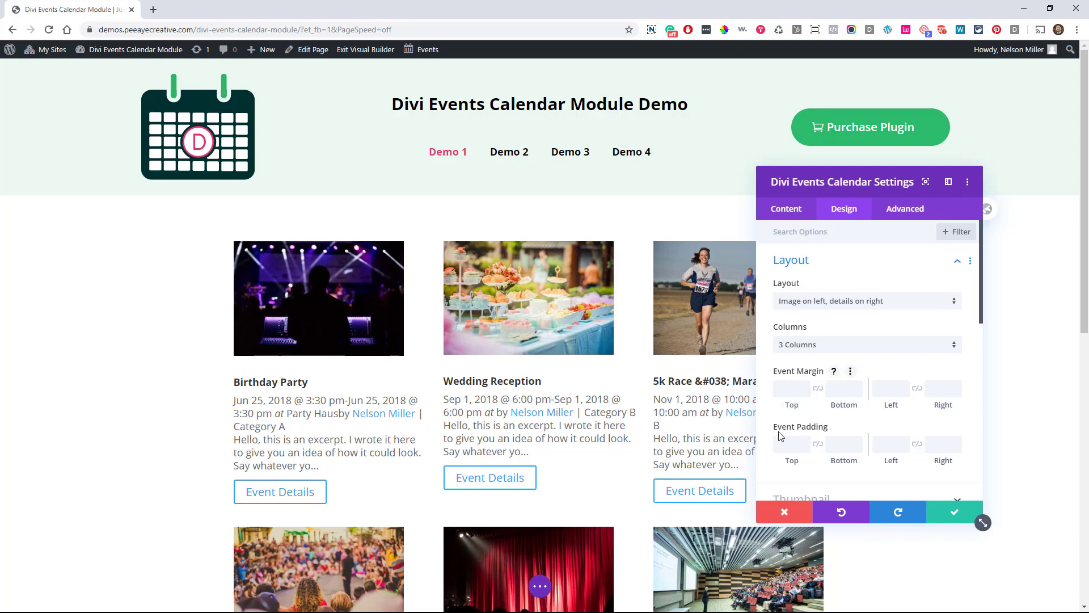
scroll(854, 427, "down", 3)
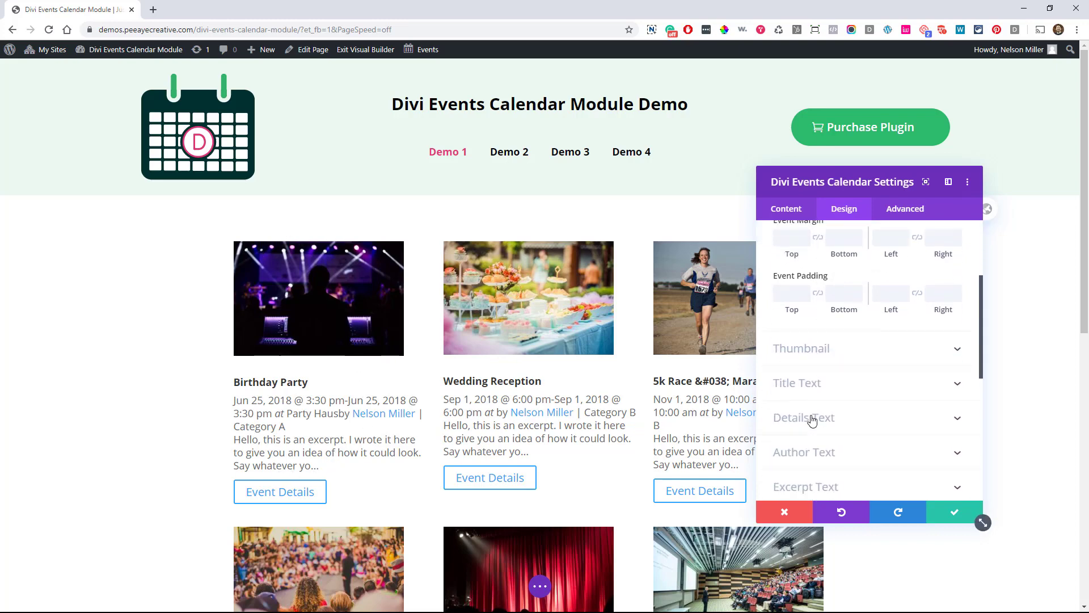
left_click(799, 349)
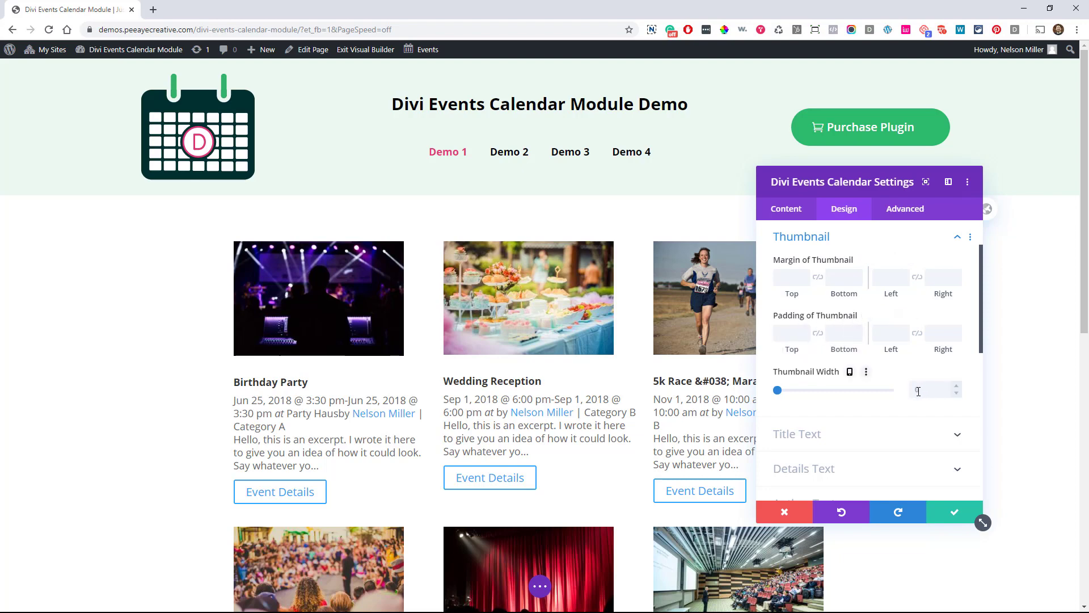
scroll(821, 345, "down", 5)
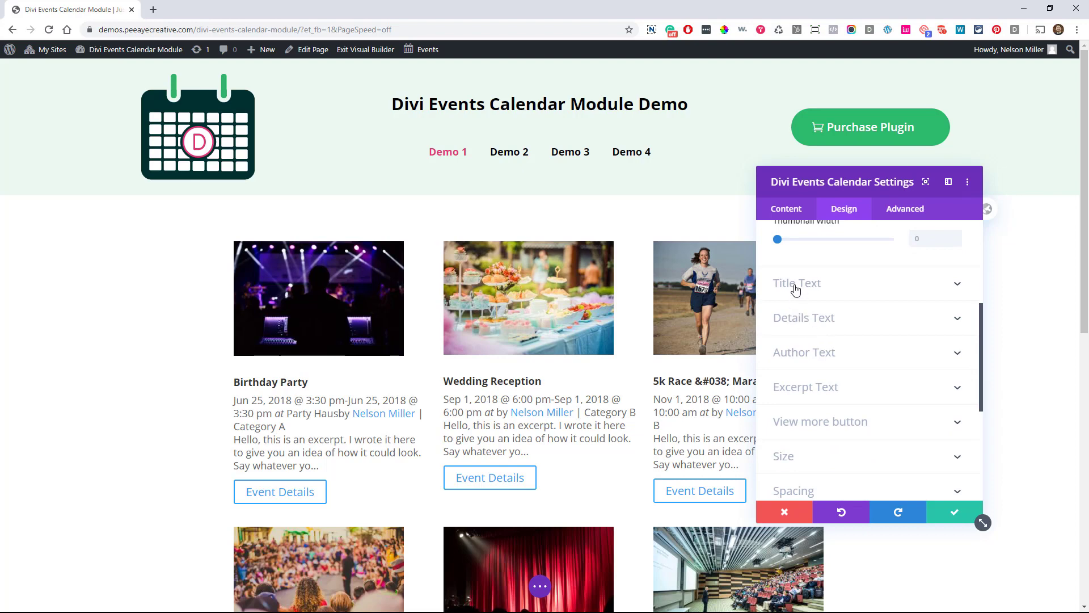
left_click(796, 286)
scroll(799, 318, "down", 4)
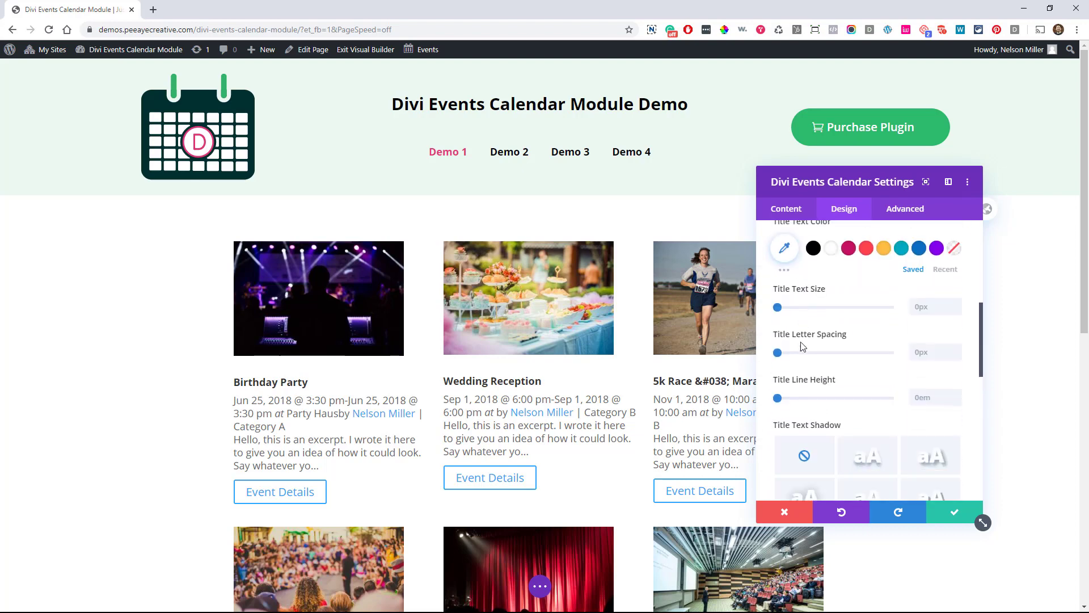
scroll(803, 346, "down", 6)
left_click(806, 313)
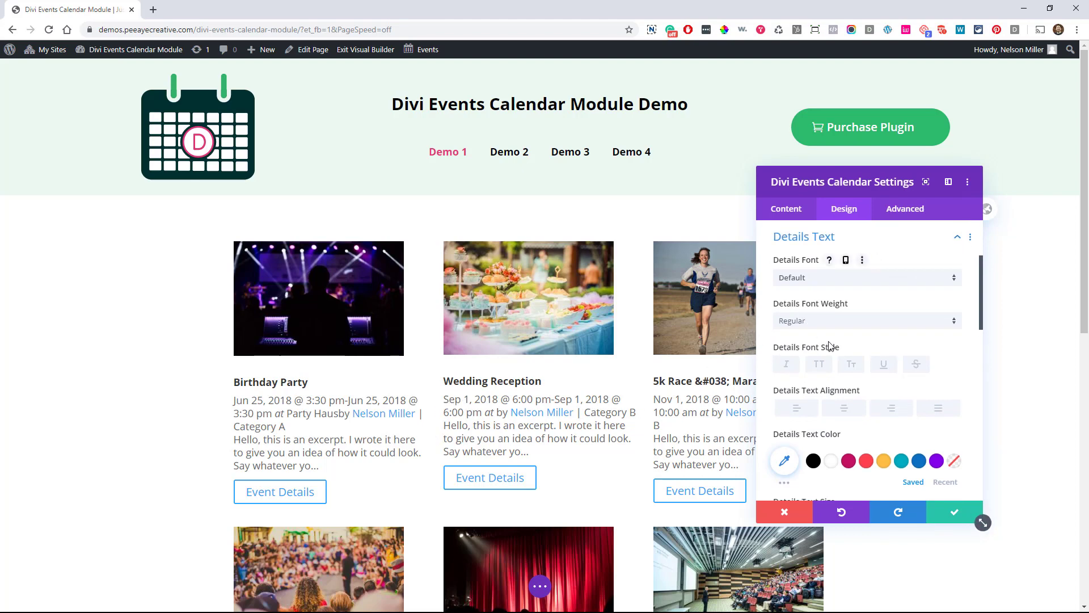
scroll(805, 363, "down", 10)
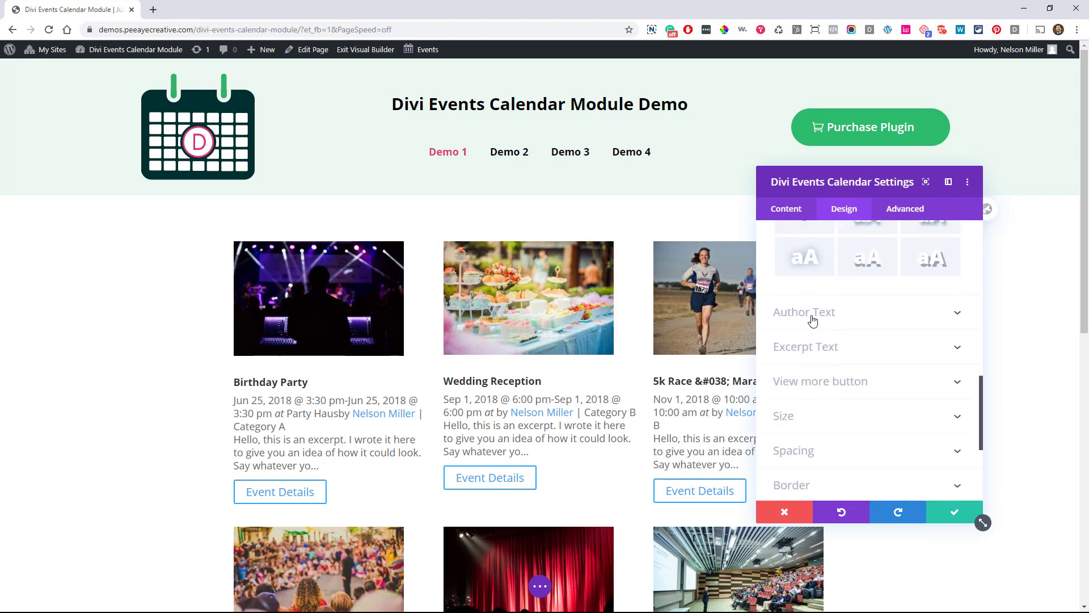
Enable custom styles for the View more button and give it a #c51162 background
left_click(810, 383)
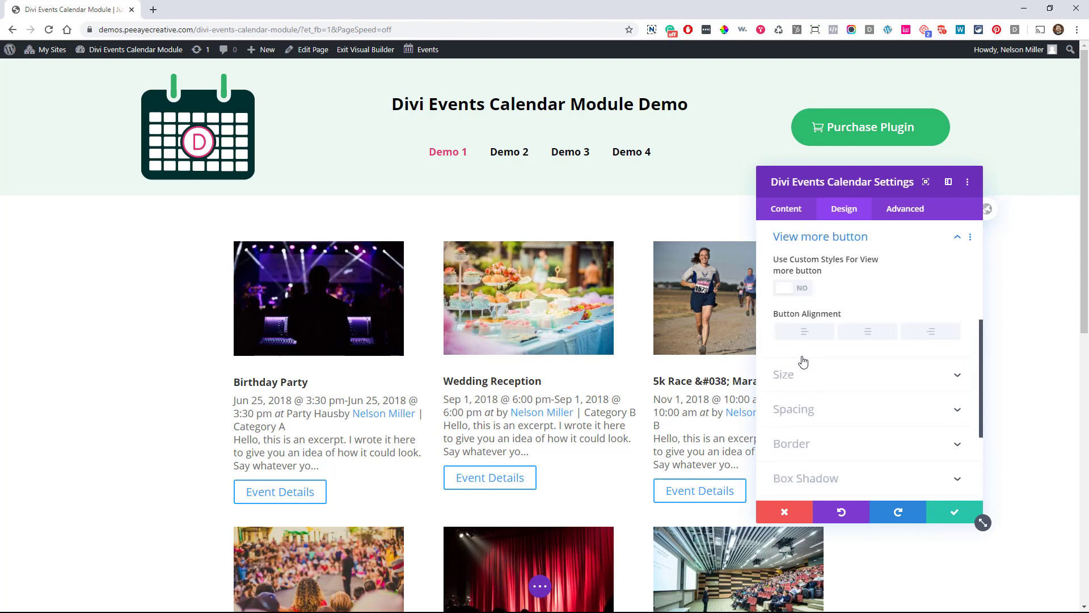
left_click(785, 290)
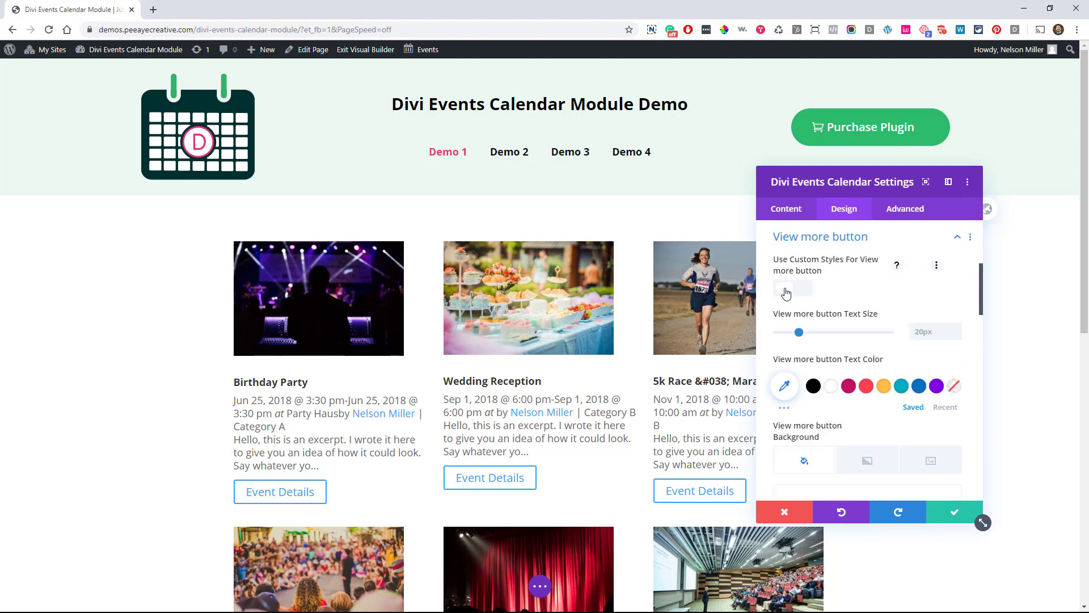
scroll(849, 395, "down", 3)
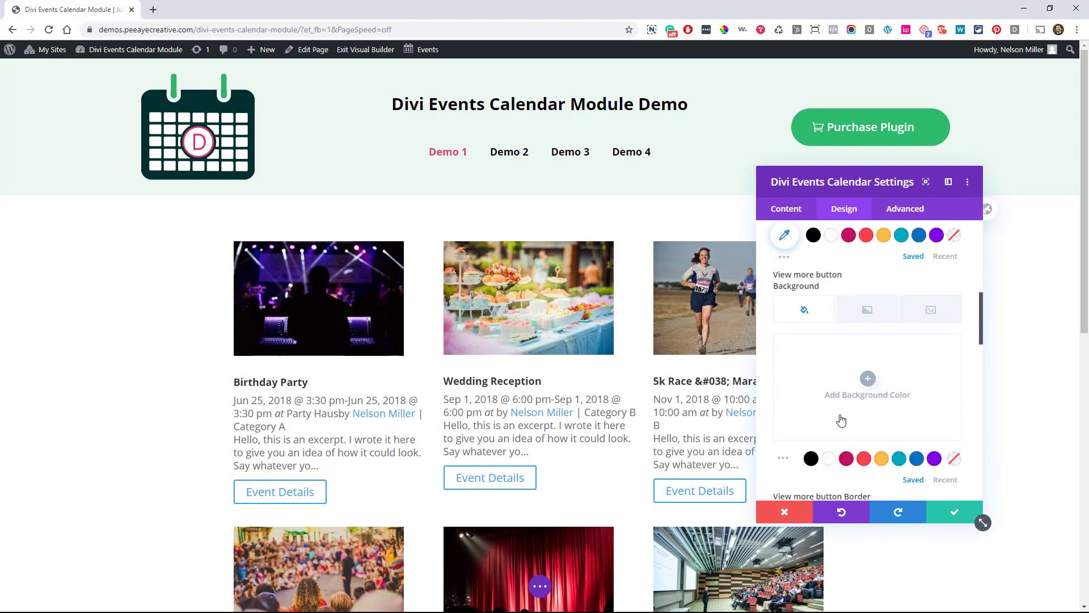
left_click(847, 459)
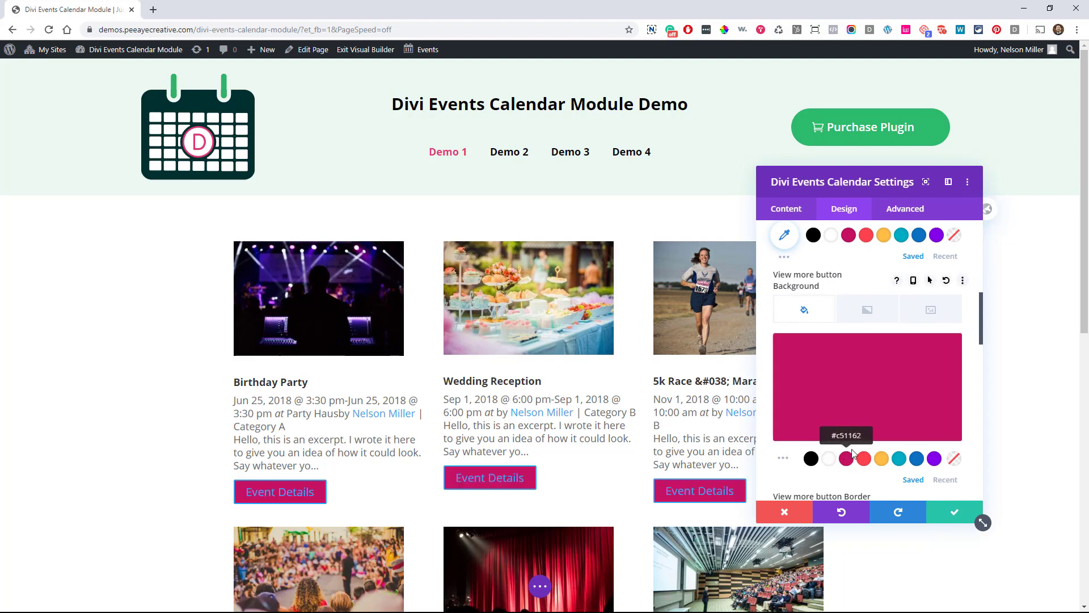
scroll(836, 335, "up", 3)
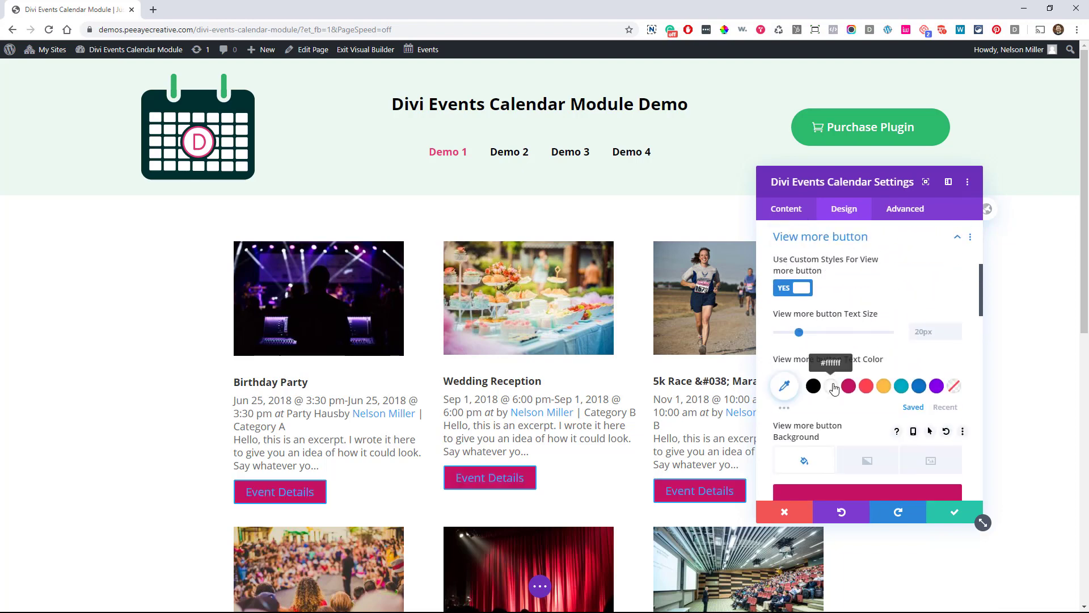
scroll(792, 346, "down", 1)
scroll(791, 346, "down", 12)
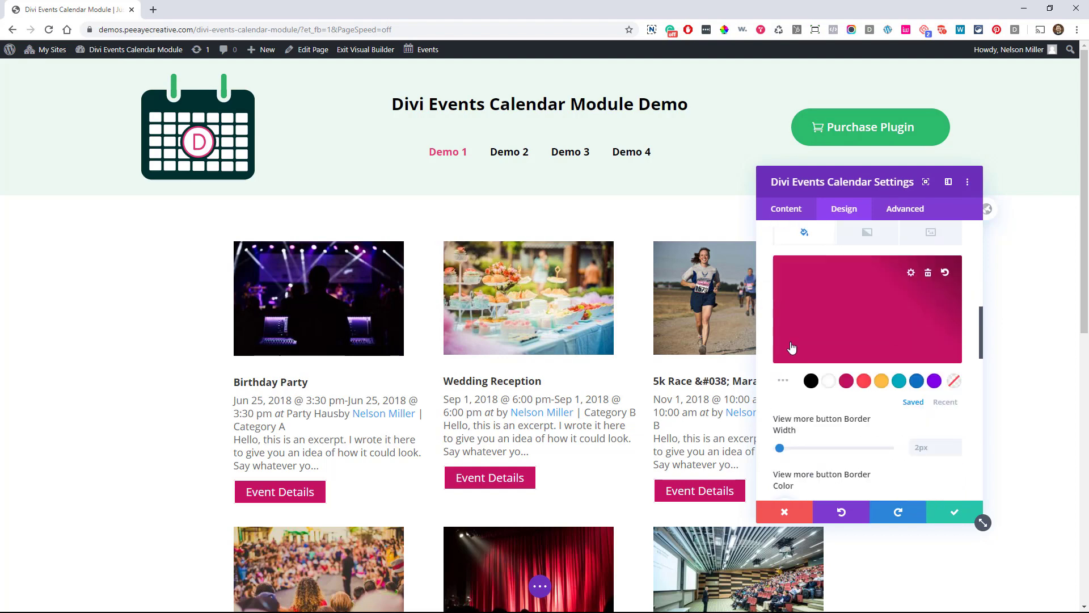
scroll(793, 346, "down", 4)
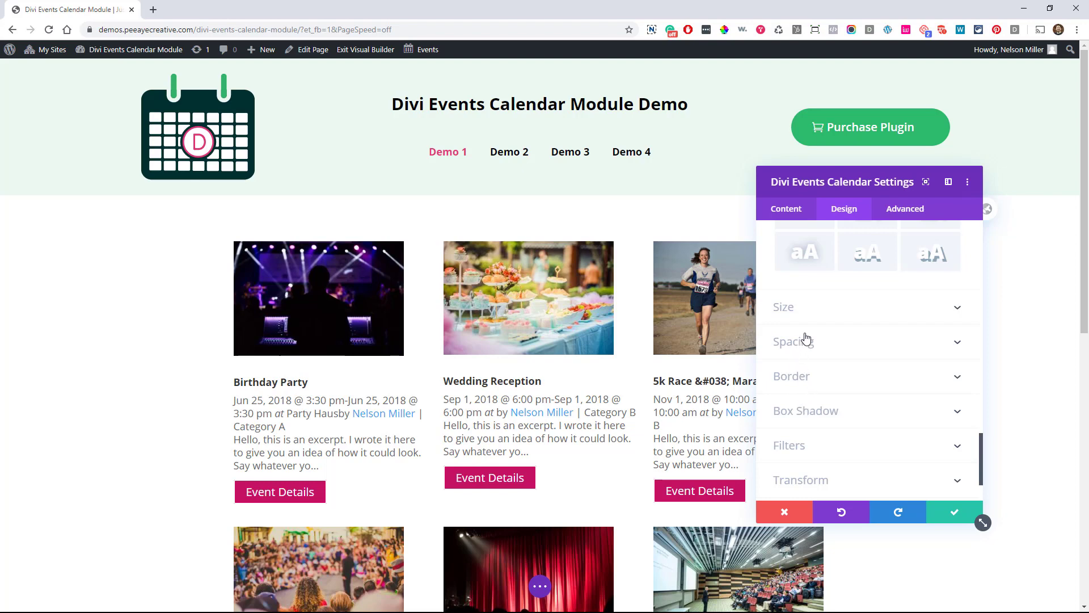
Raise the event cards' Border Width from 0px to 2px in the Border settings
scroll(806, 338, "down", 2)
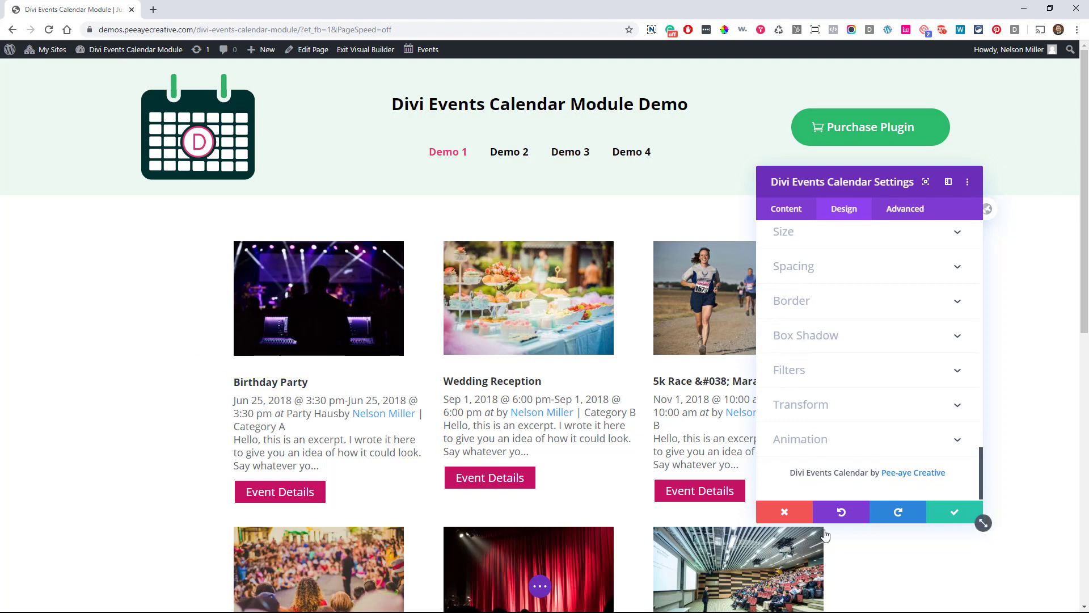
left_click(797, 301)
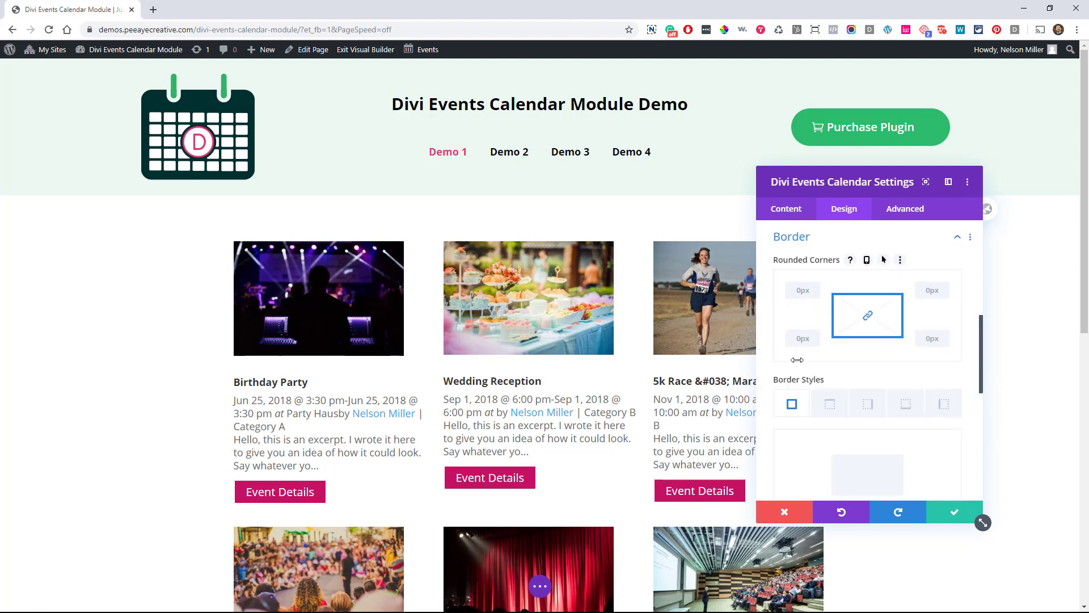
scroll(798, 364, "down", 1)
scroll(798, 365, "down", 2)
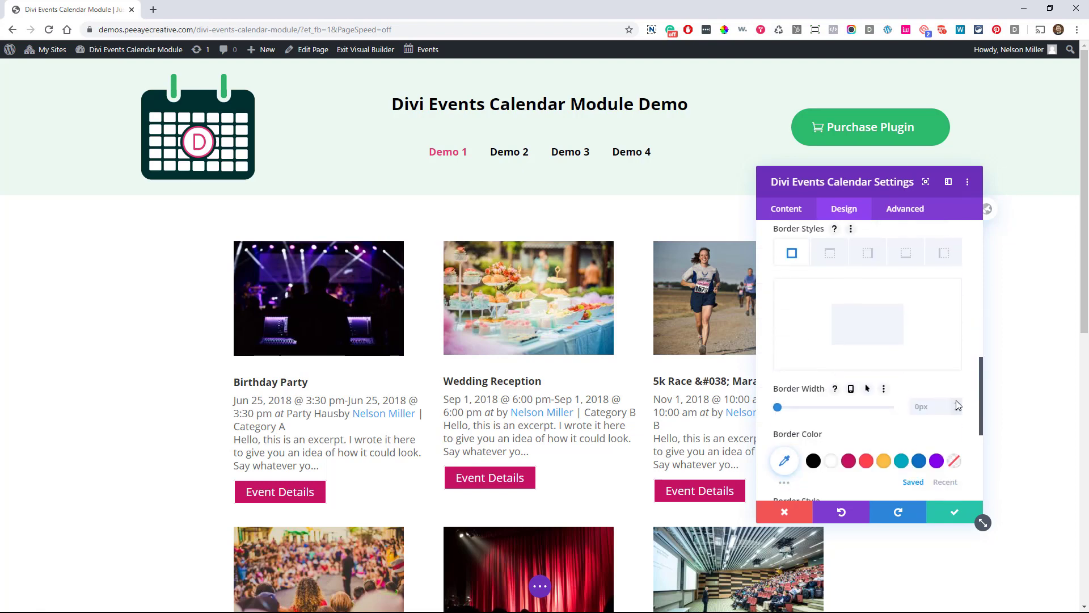
left_click(956, 402)
left_click(956, 401)
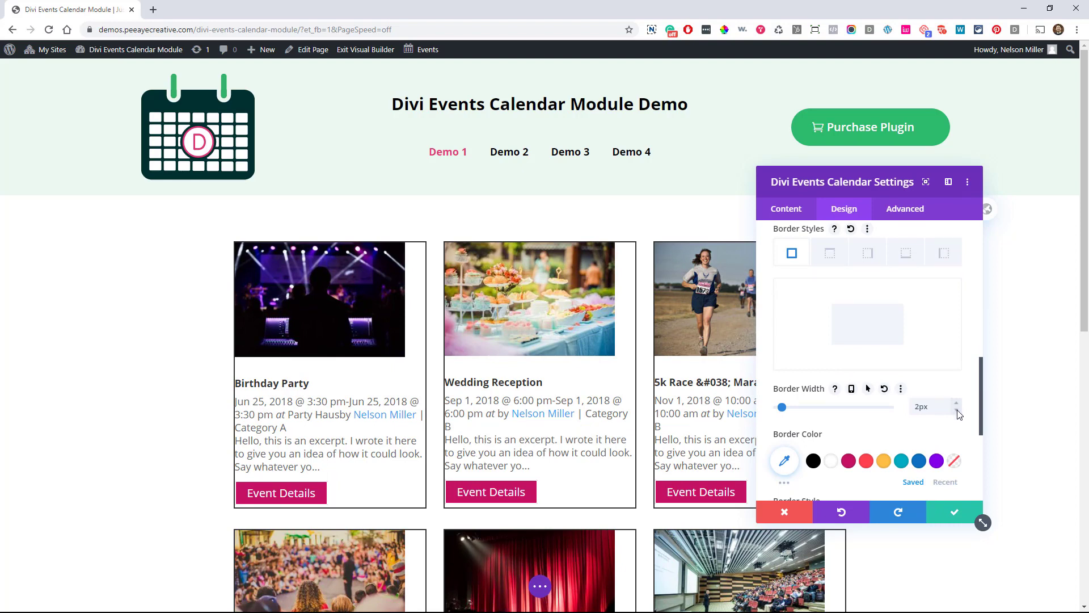
scroll(886, 367, "down", 2)
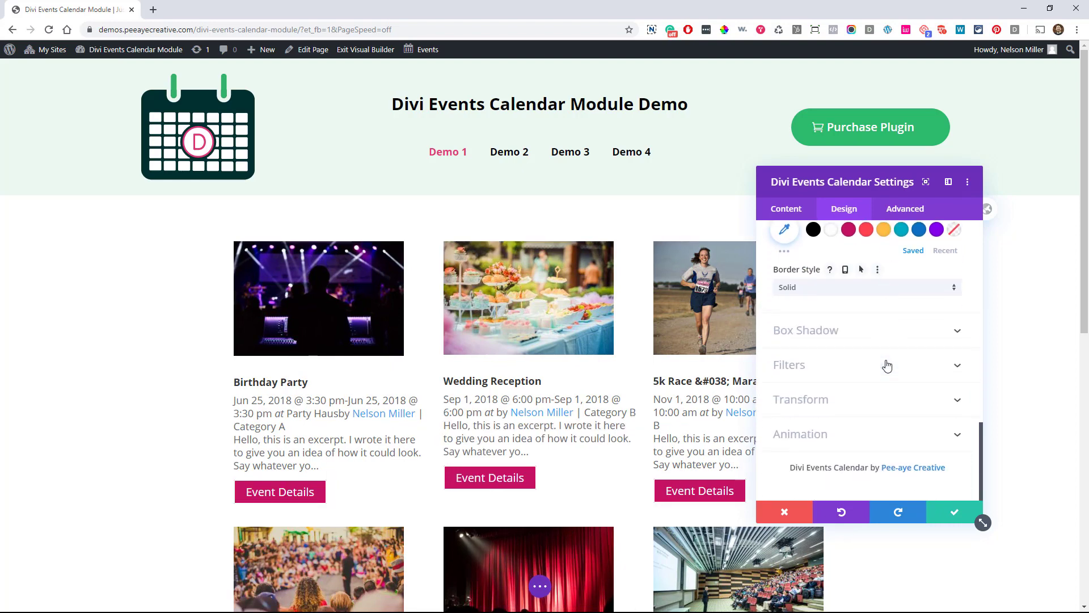
Preview the second Box Shadow preset on the event cards, then revert to no shadow
left_click(845, 332)
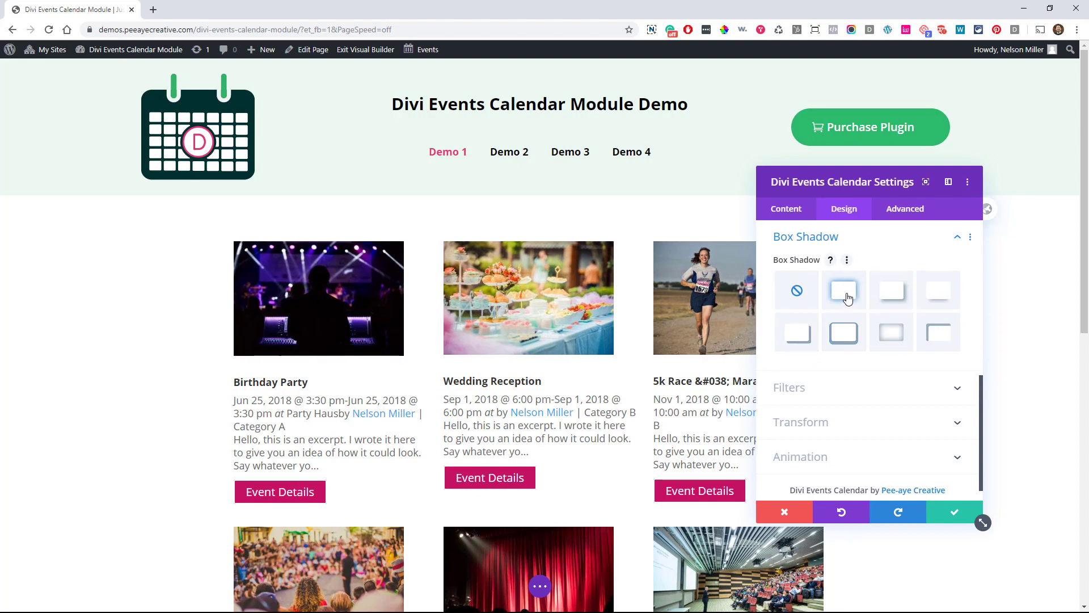
left_click(845, 292)
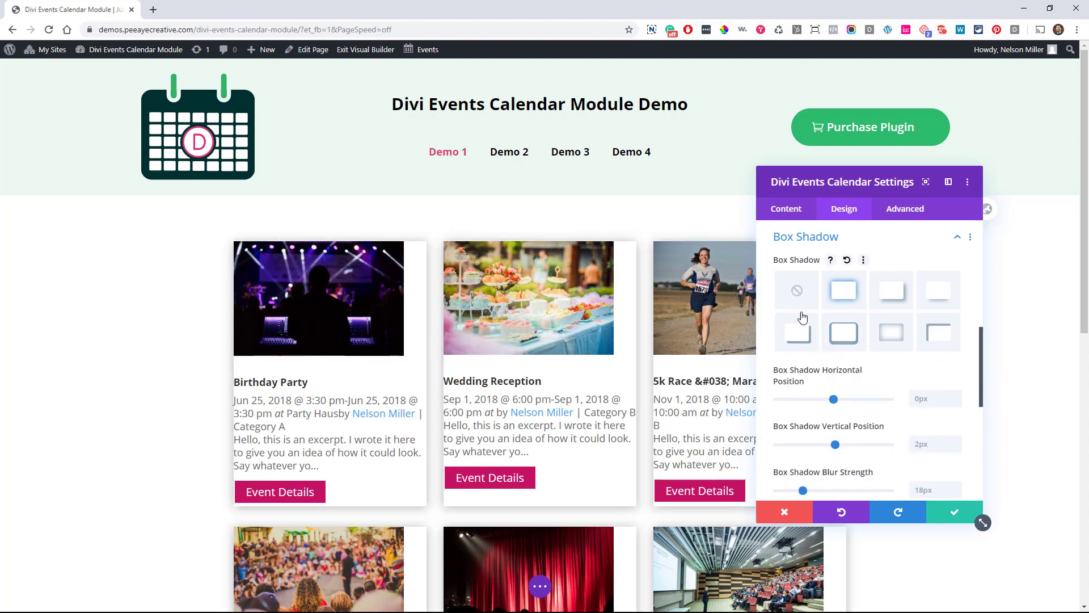
left_click(797, 292)
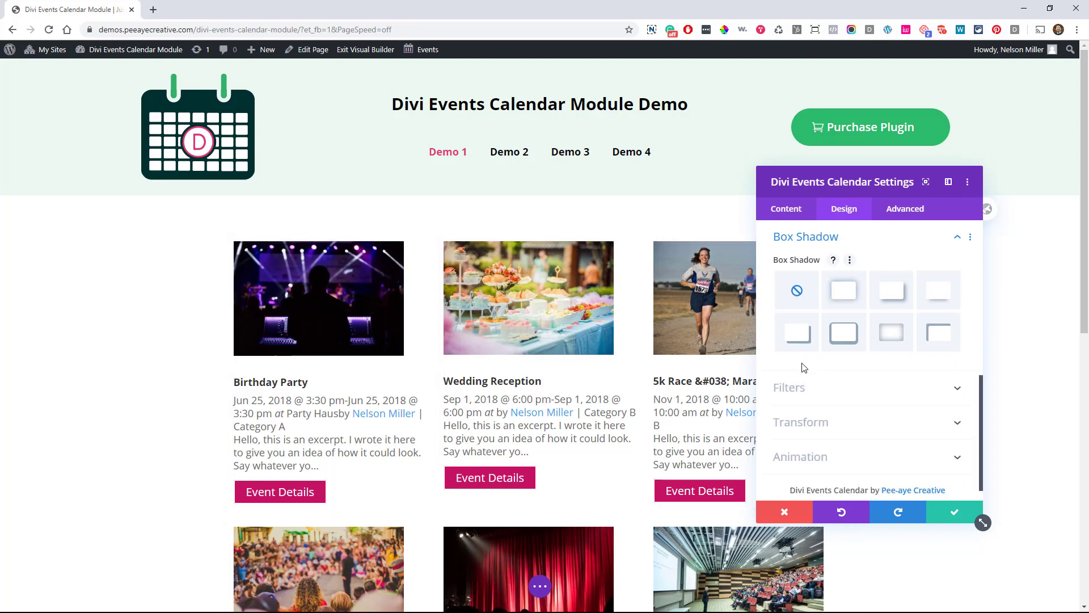
scroll(839, 329, "up", 3)
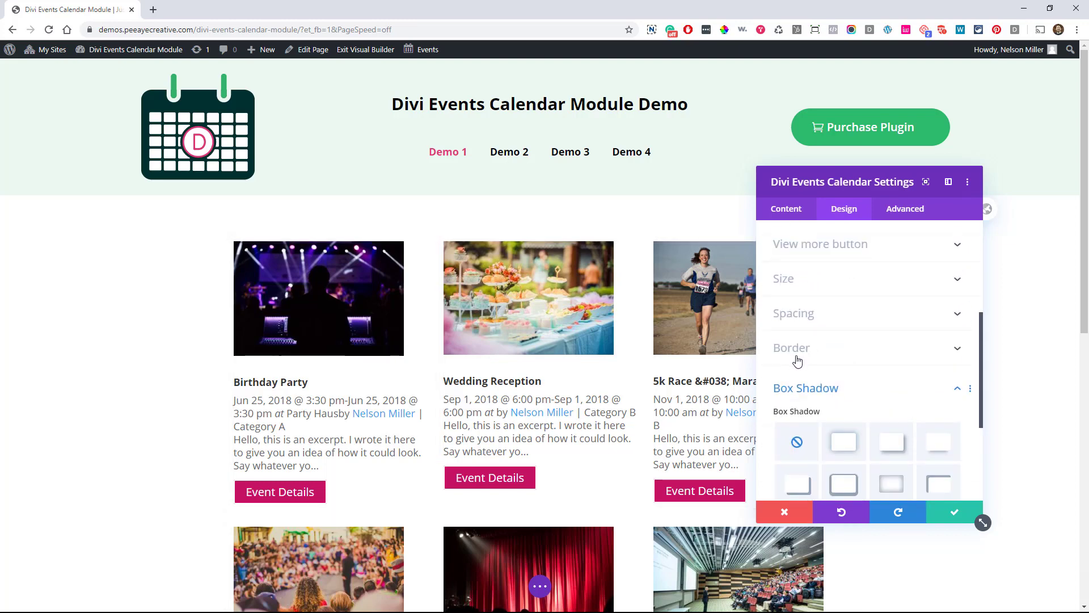
left_click(794, 389)
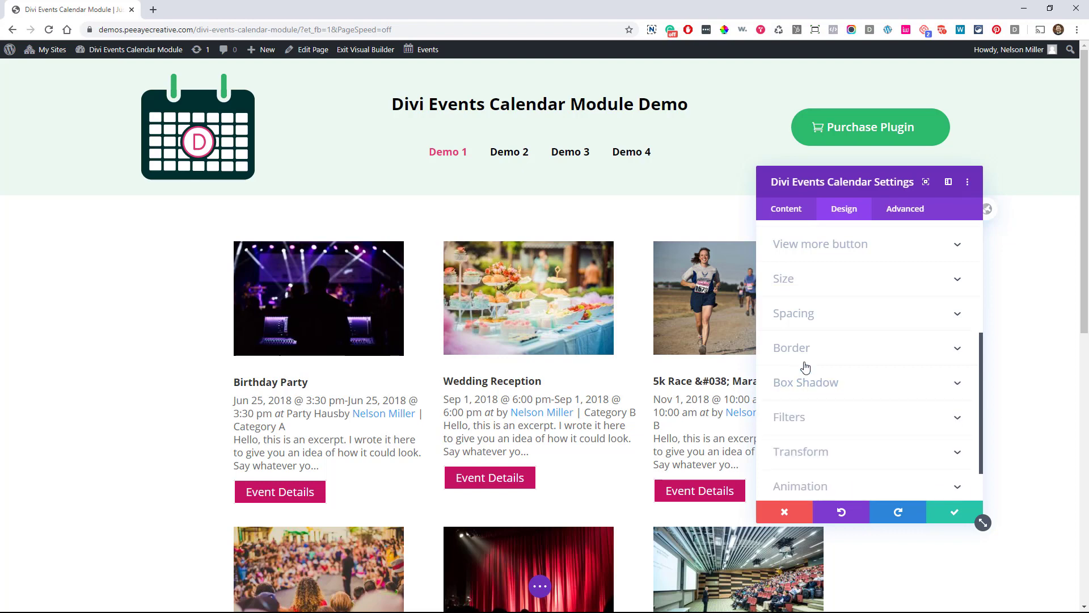
Save the calendar module's design settings
scroll(805, 374, "down", 1)
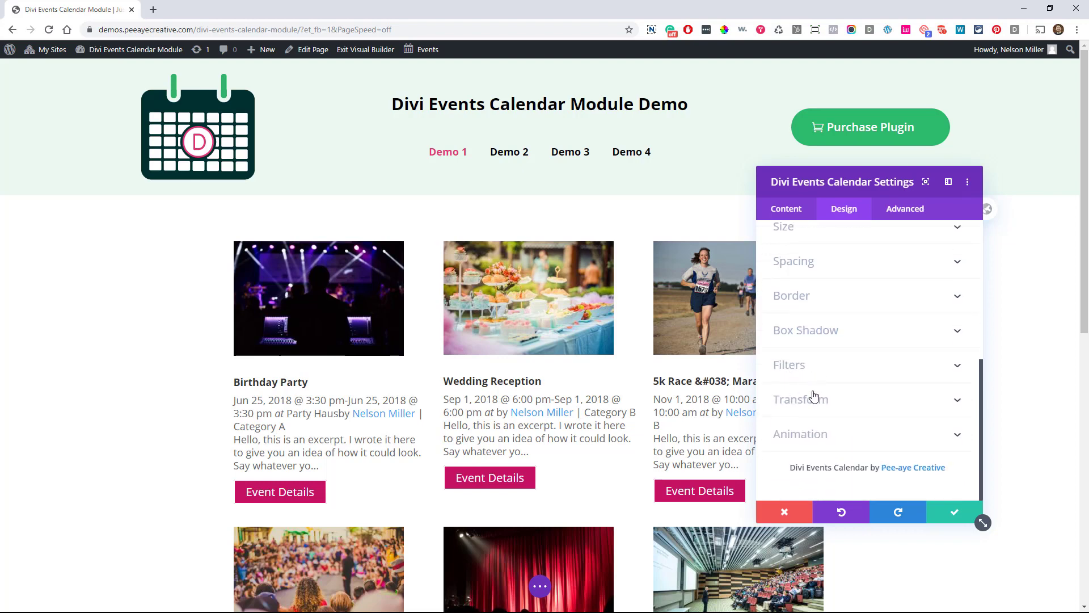
scroll(800, 451, "up", 5)
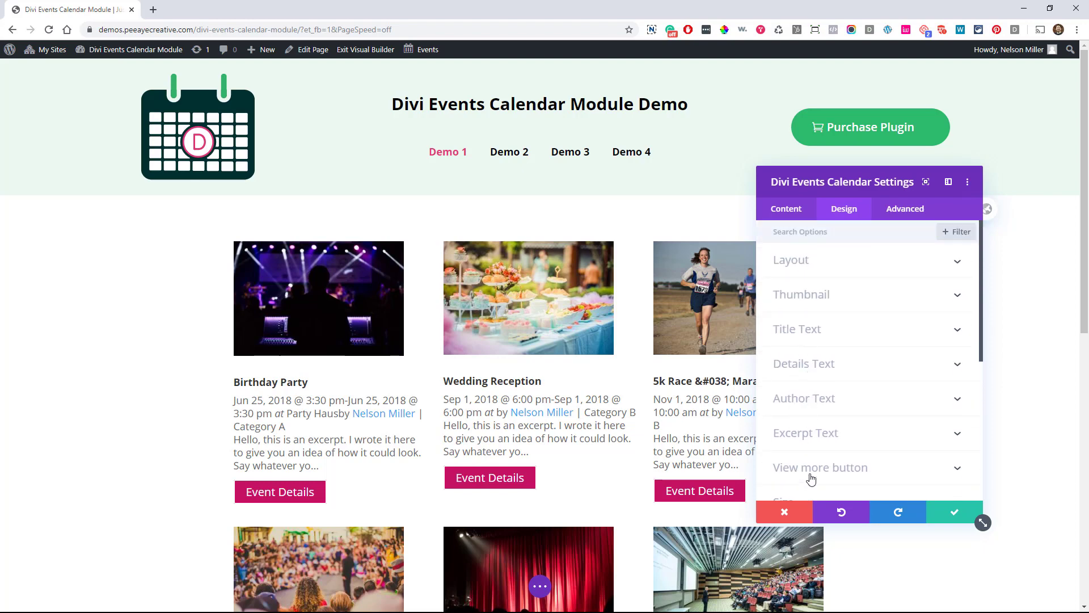
left_click(941, 512)
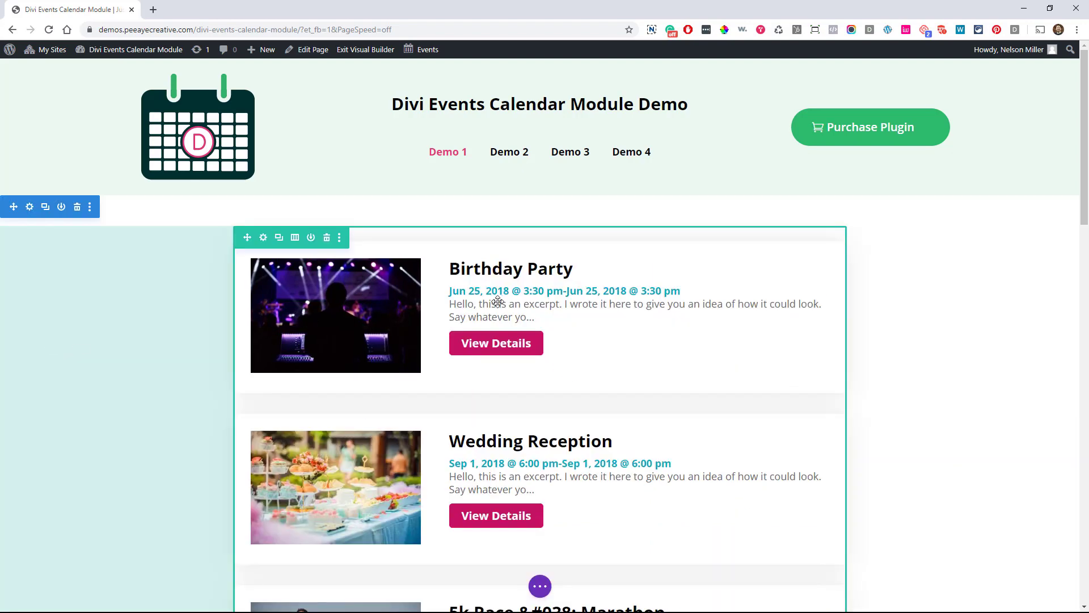
Open the Demo 1 calendar module, review Elements, Admin Label and button text, then view Design
left_click(519, 270)
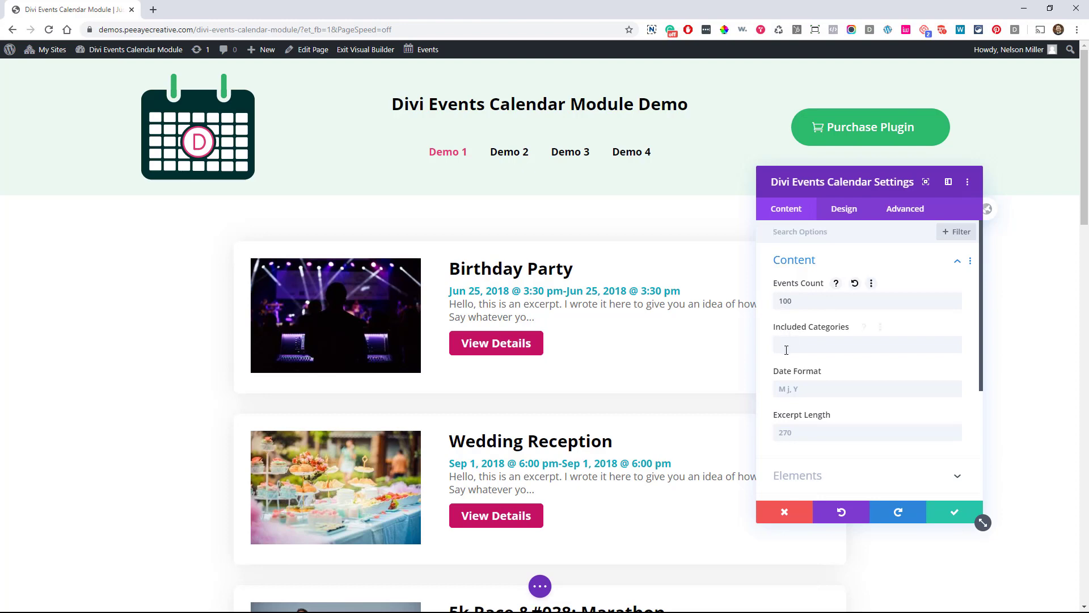
scroll(804, 343, "down", 5)
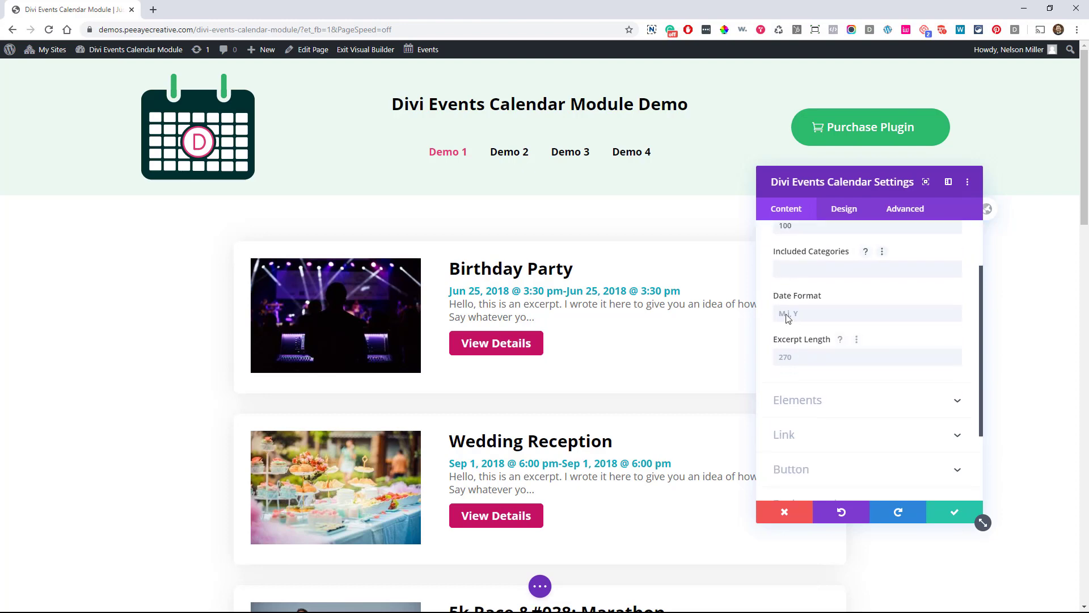
left_click(790, 324)
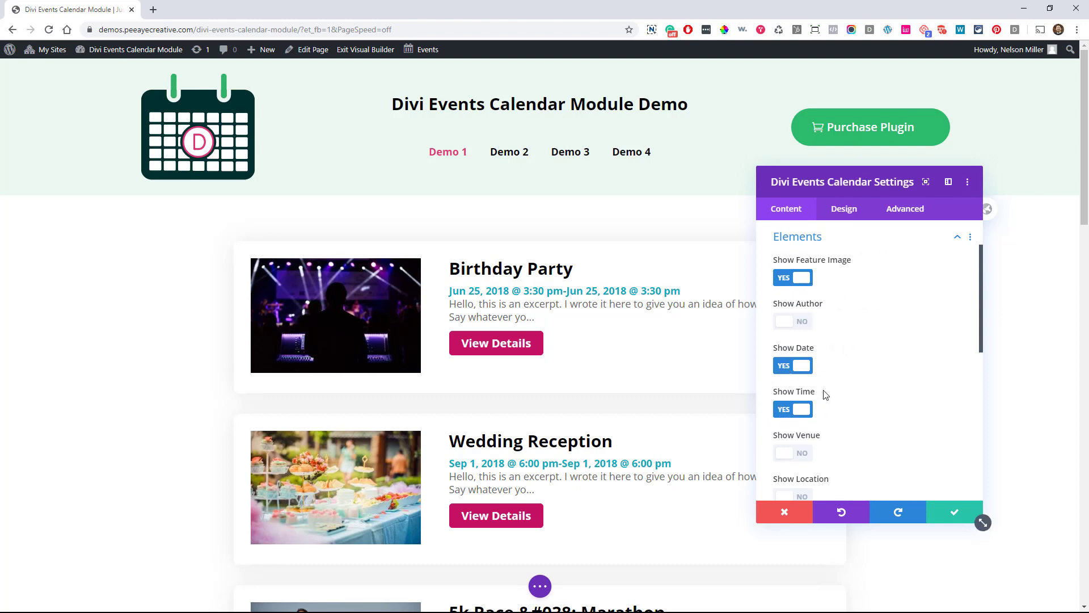
scroll(842, 377, "down", 5)
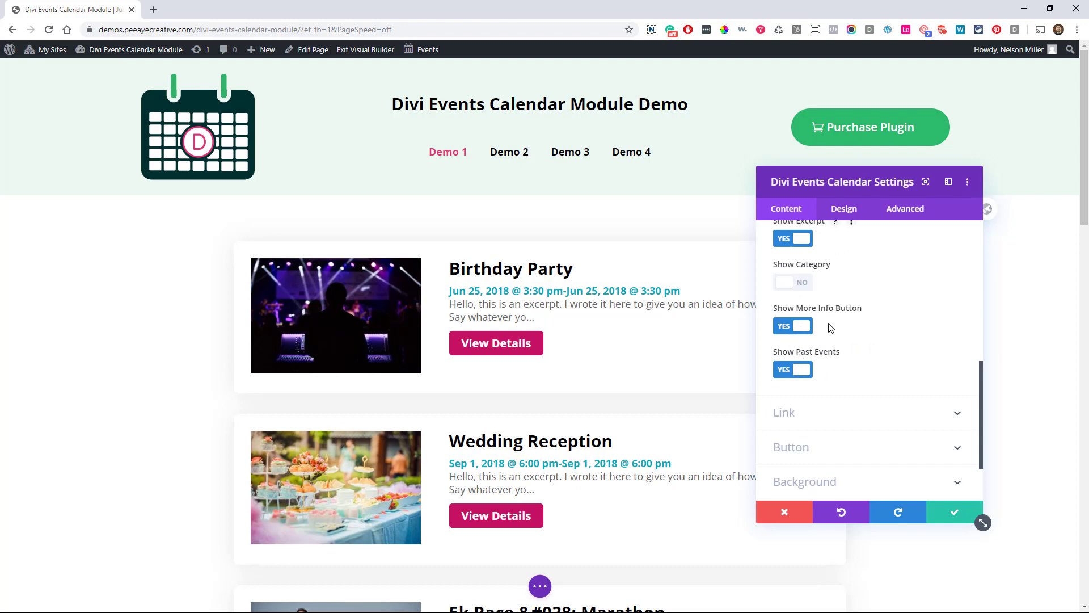
scroll(809, 451, "down", 3)
left_click(808, 450)
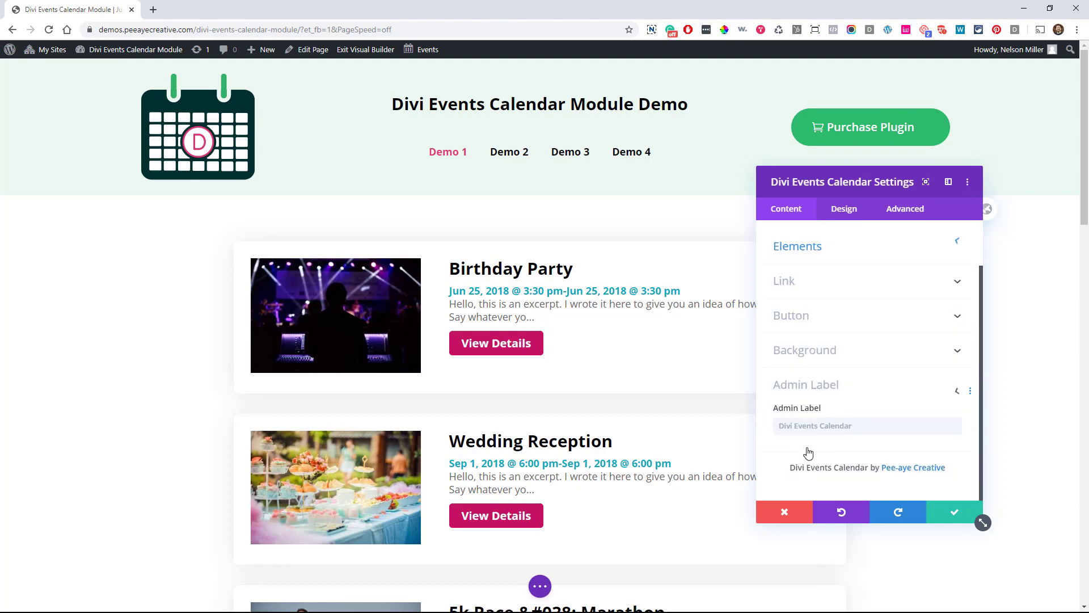
left_click(808, 318)
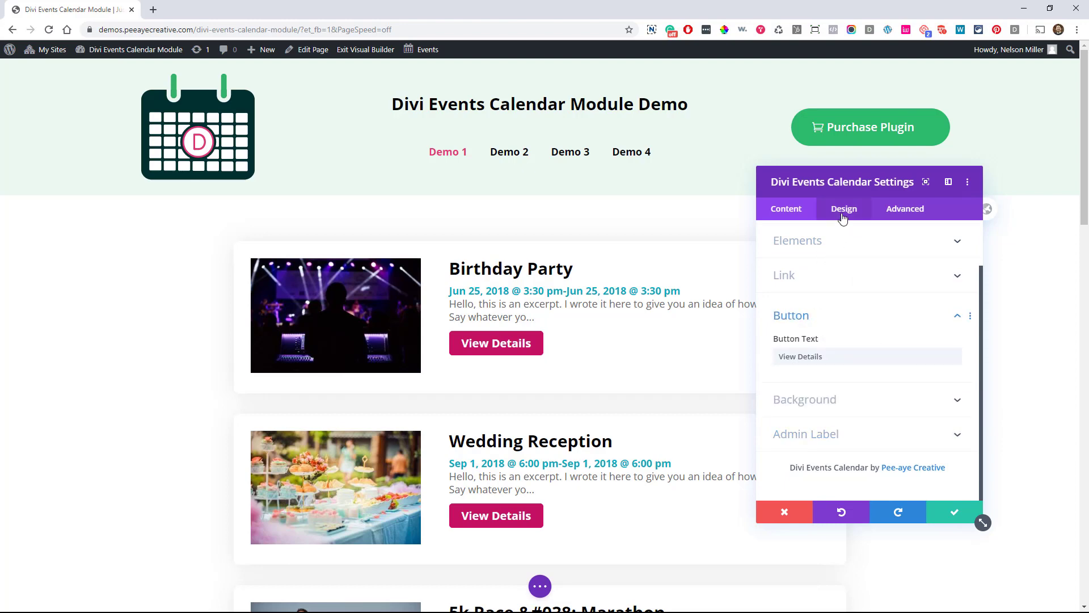
left_click(842, 215)
Expand the Layout, Thumbnail and Title Text design options of the Demo 1 calendar
left_click(807, 270)
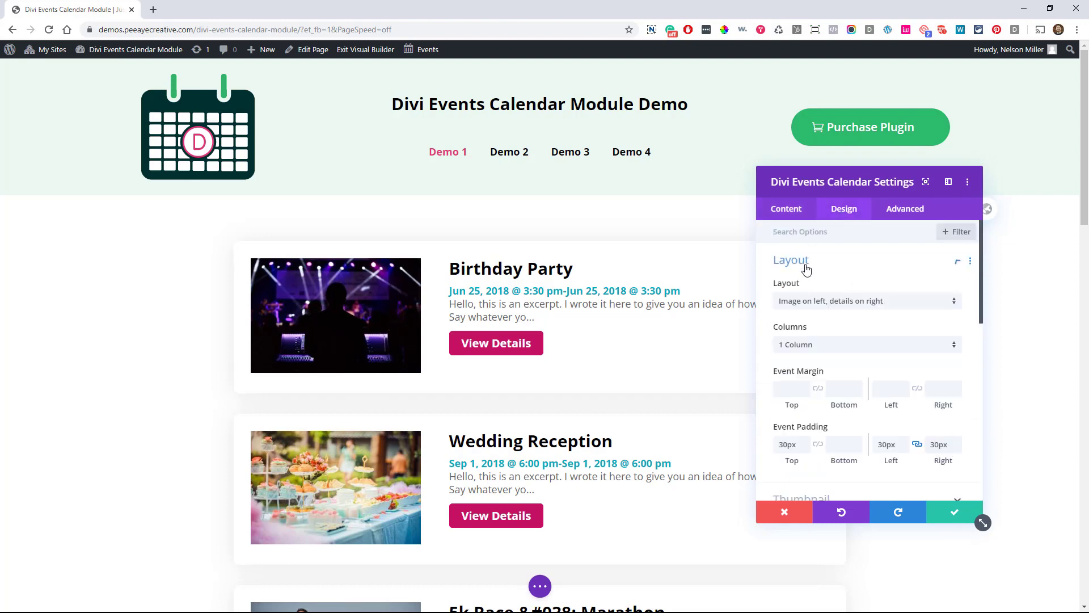
scroll(802, 343, "down", 2)
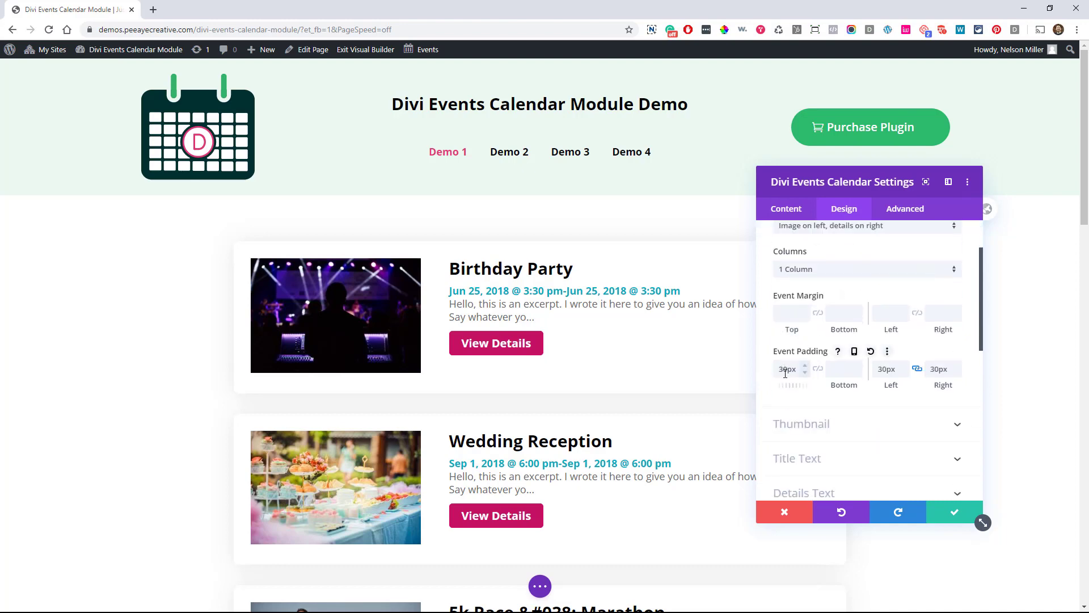
left_click(812, 427)
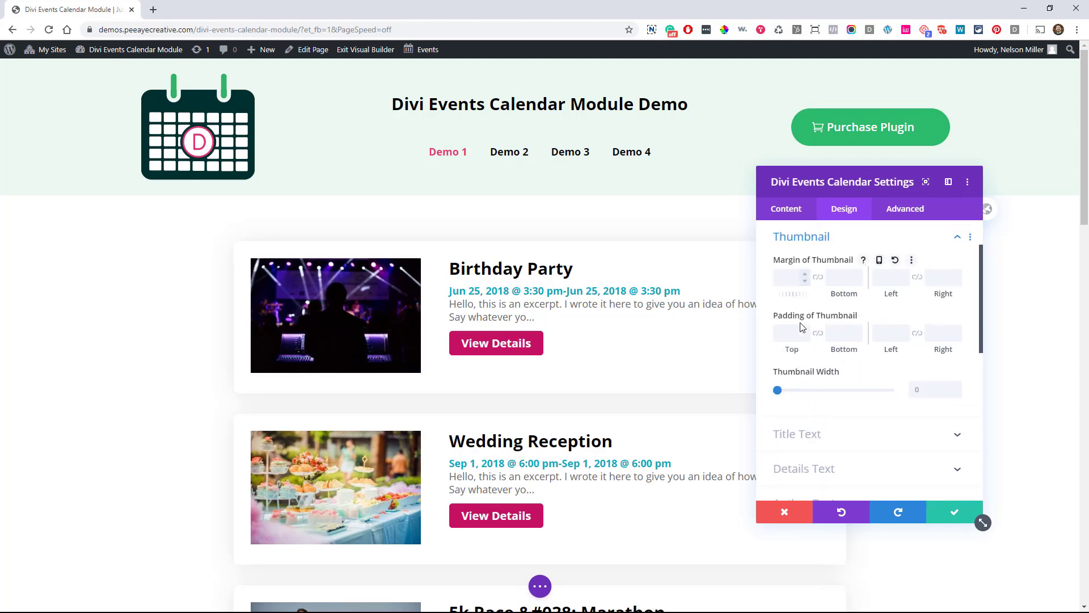
left_click(805, 434)
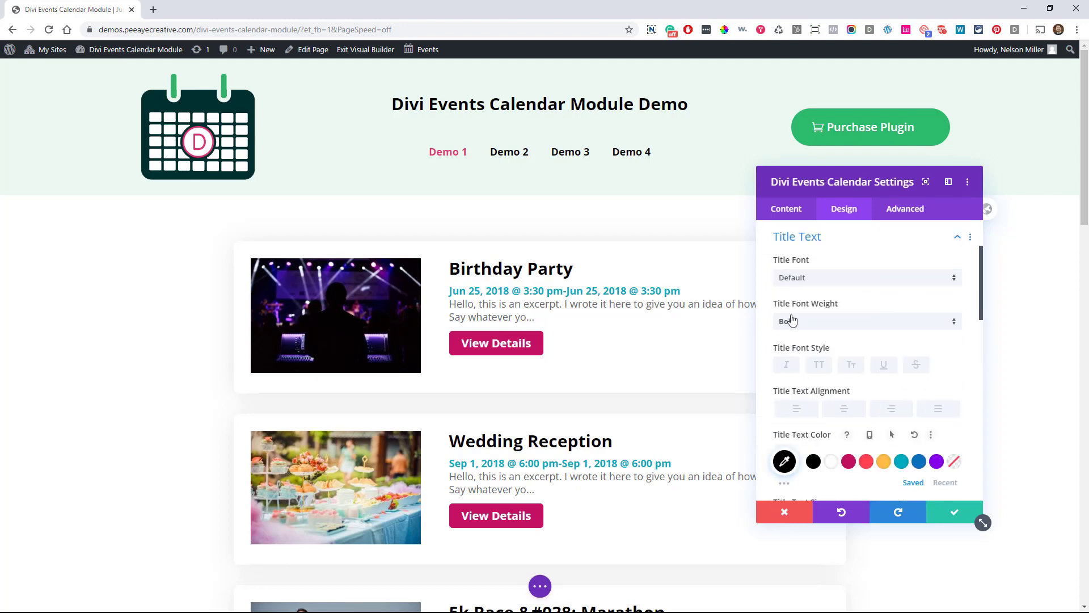
Review the Details Text and View more button styling, then close the module settings
scroll(816, 355, "down", 3)
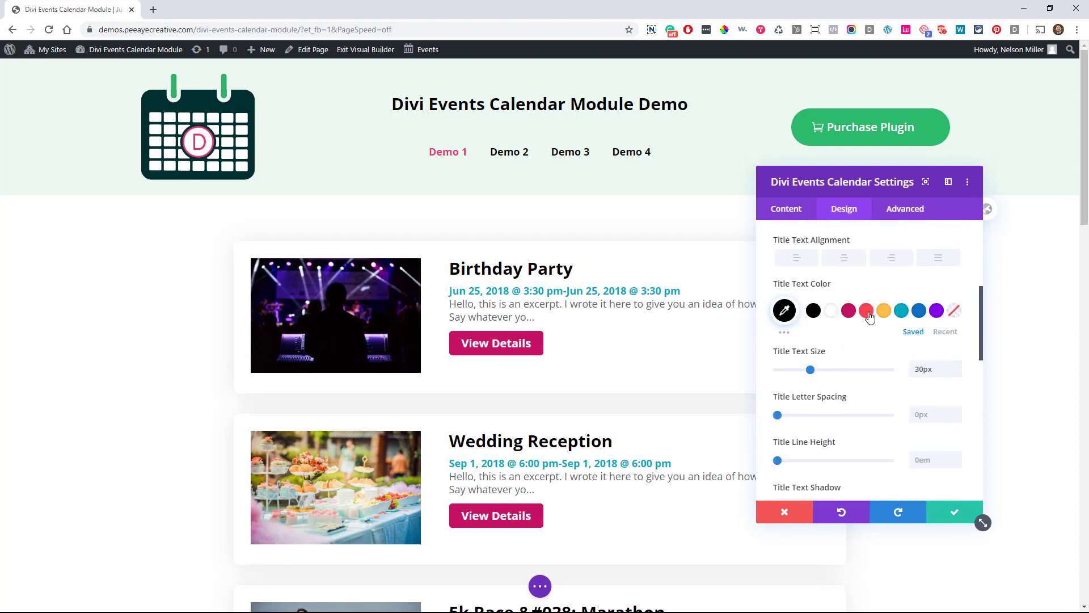
scroll(871, 321, "down", 5)
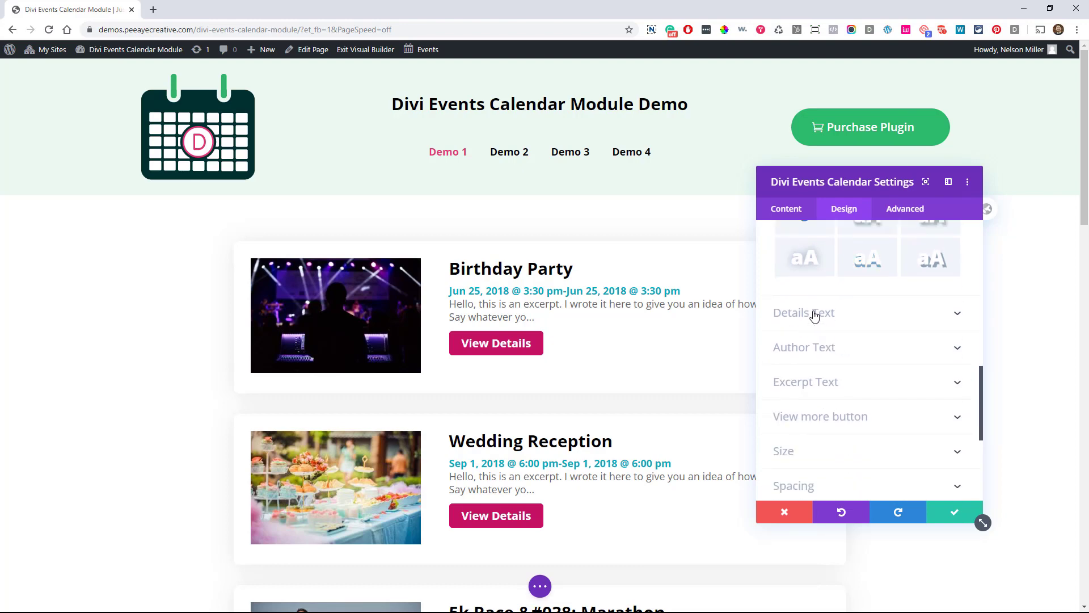
left_click(815, 316)
scroll(815, 323, "down", 2)
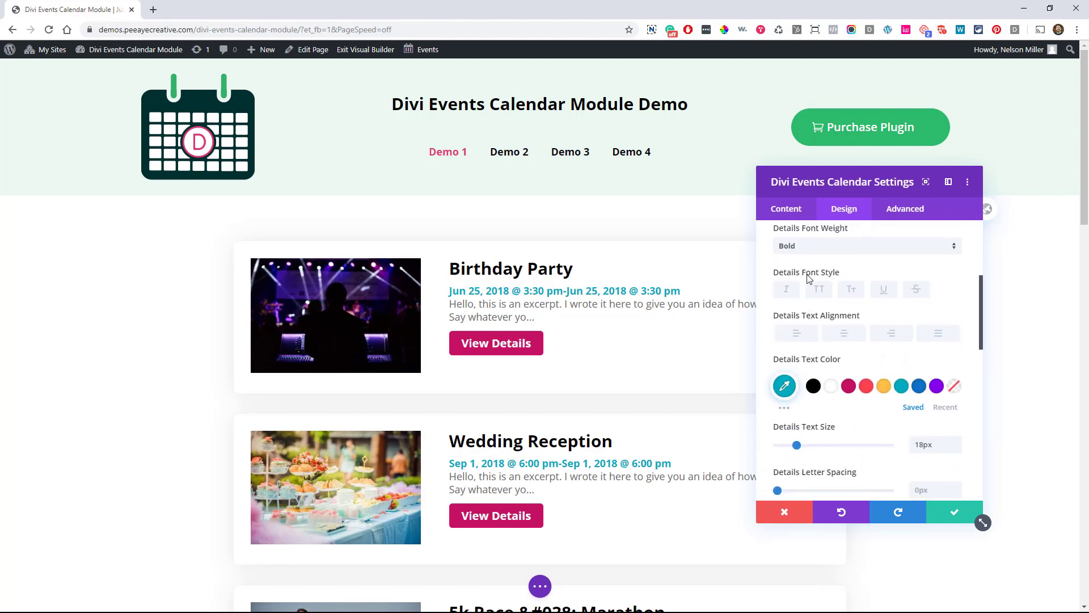
scroll(809, 278, "down", 5)
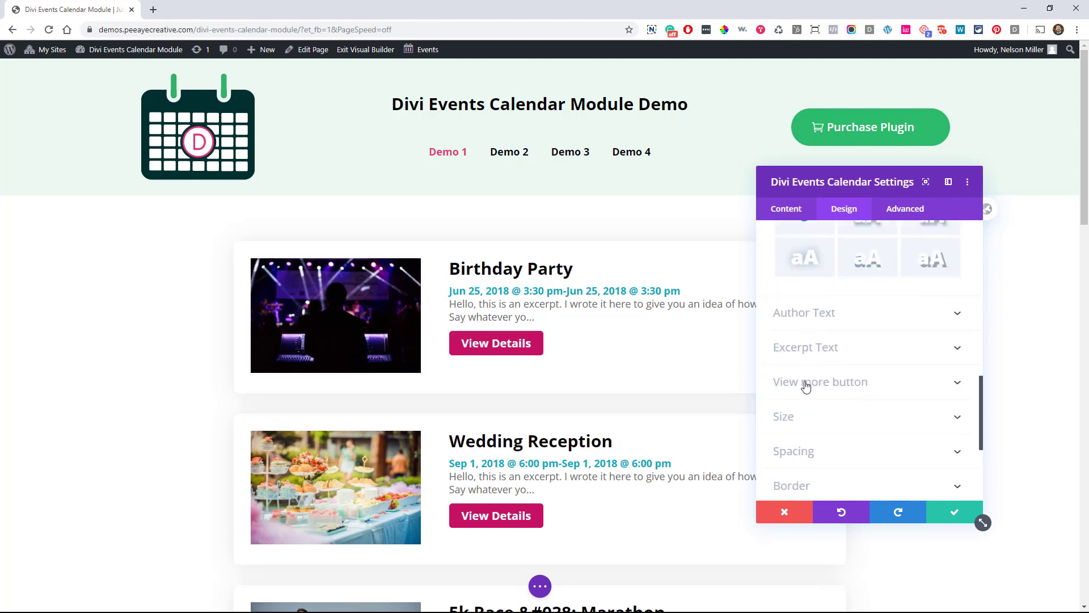
left_click(820, 382)
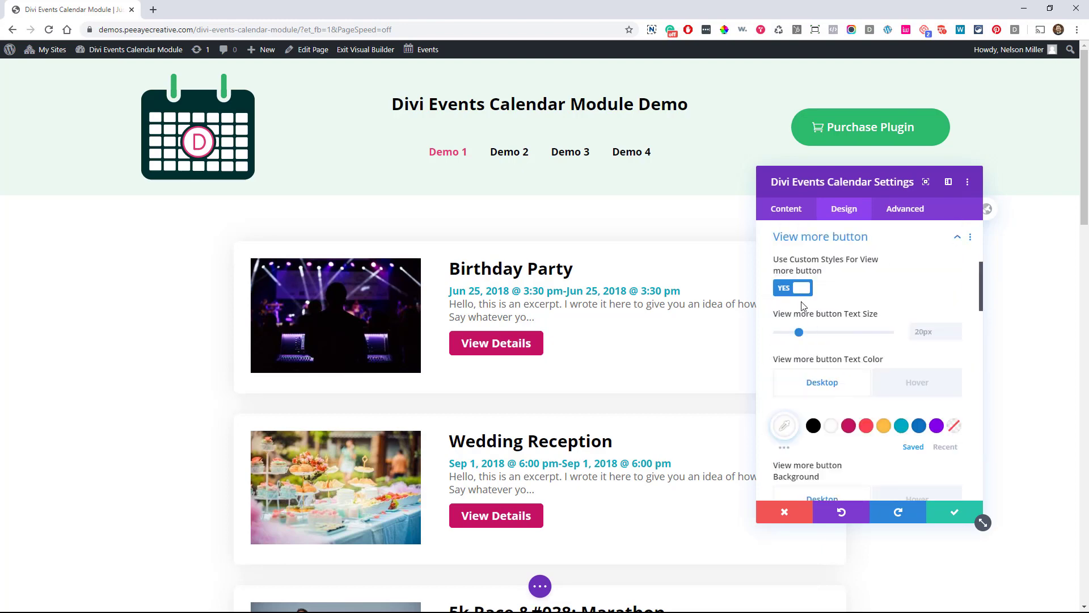
scroll(815, 336, "down", 2)
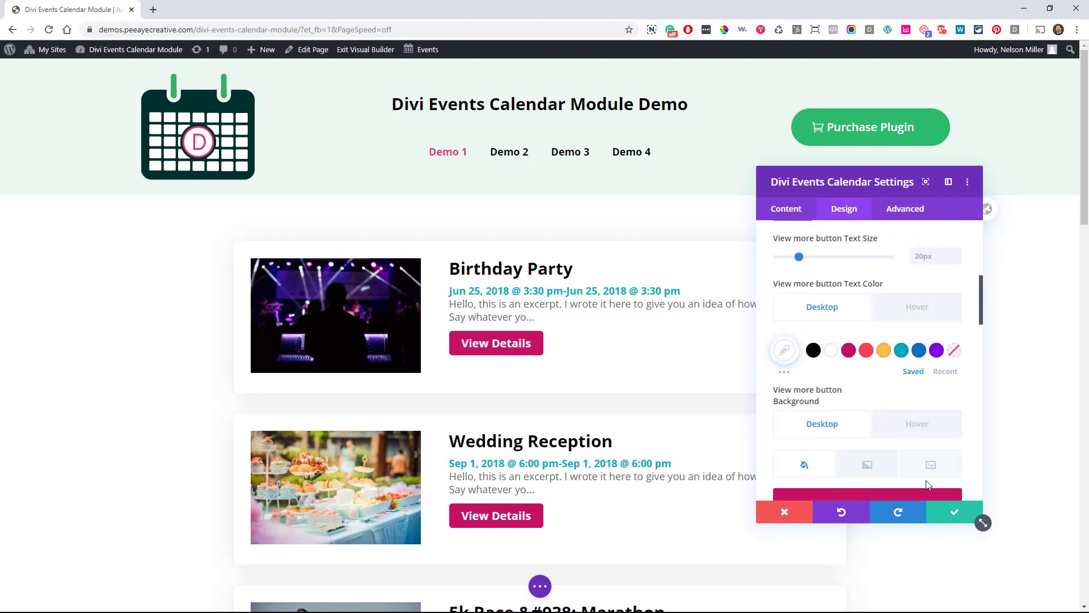
left_click(951, 515)
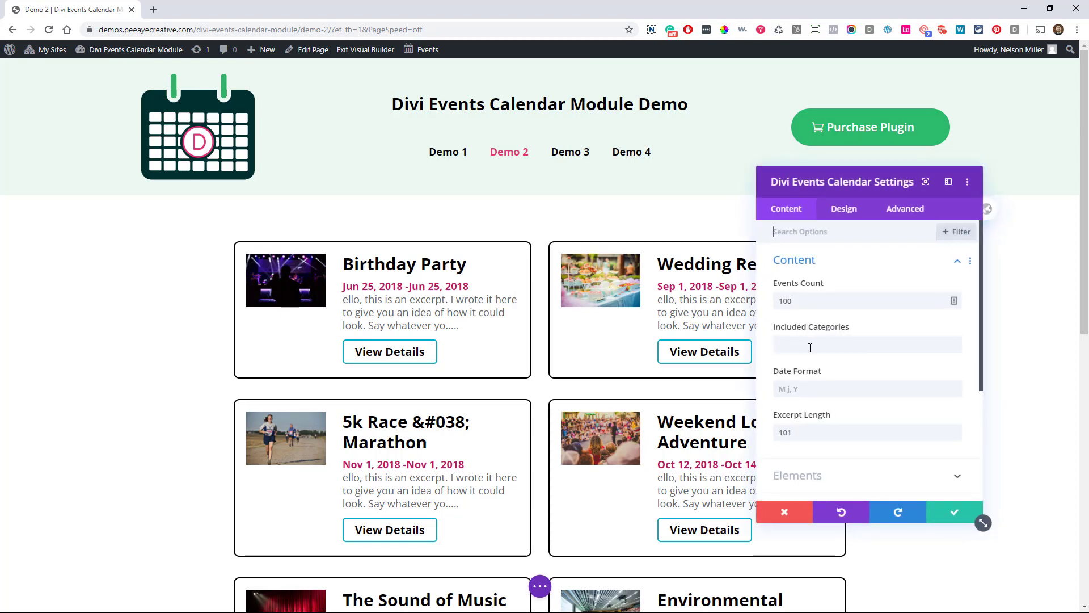
Confirm the Demo 2 calendar's 2-column layout and thumbnail options, then close its settings
scroll(813, 347, "down", 3)
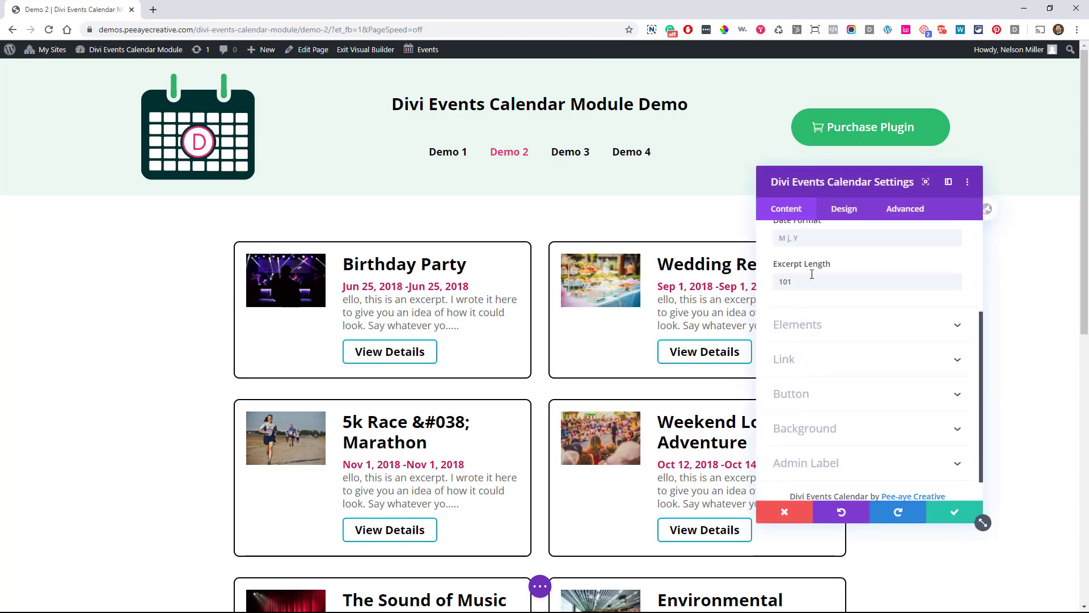
left_click(844, 208)
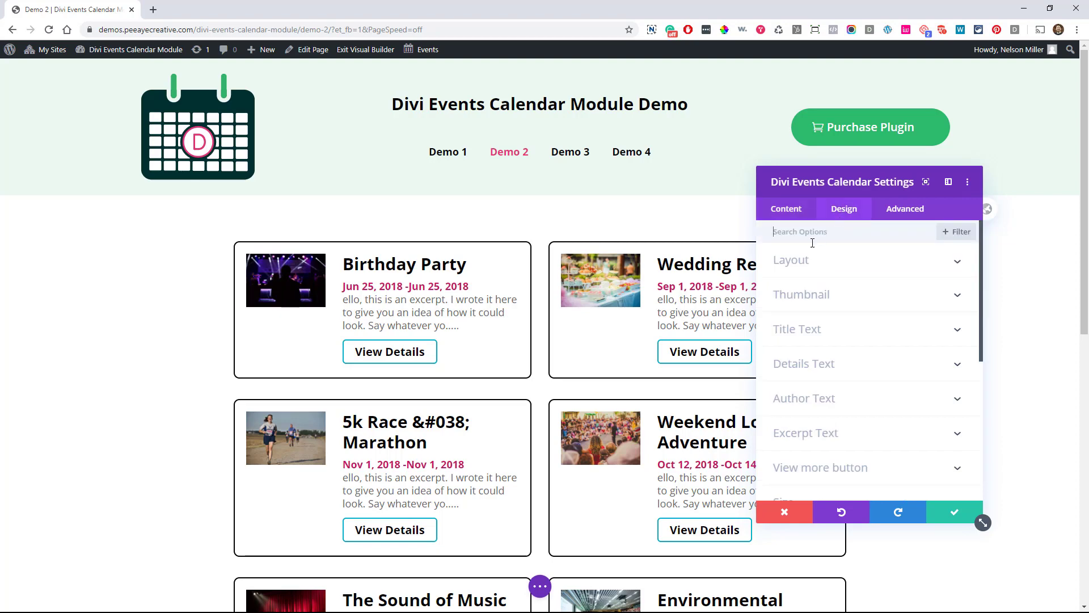
left_click(800, 262)
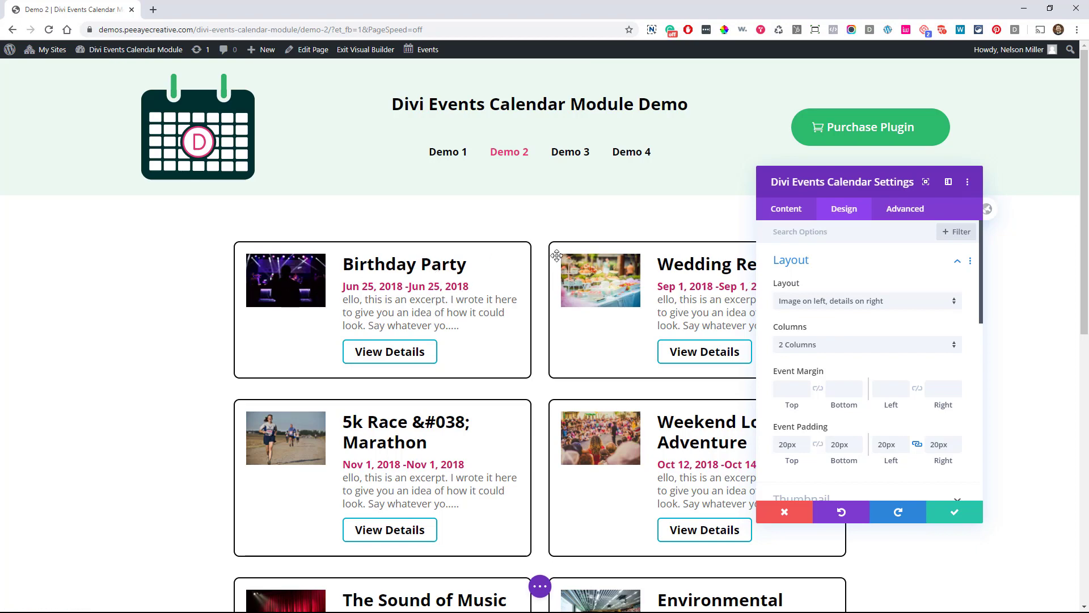
scroll(851, 323, "down", 5)
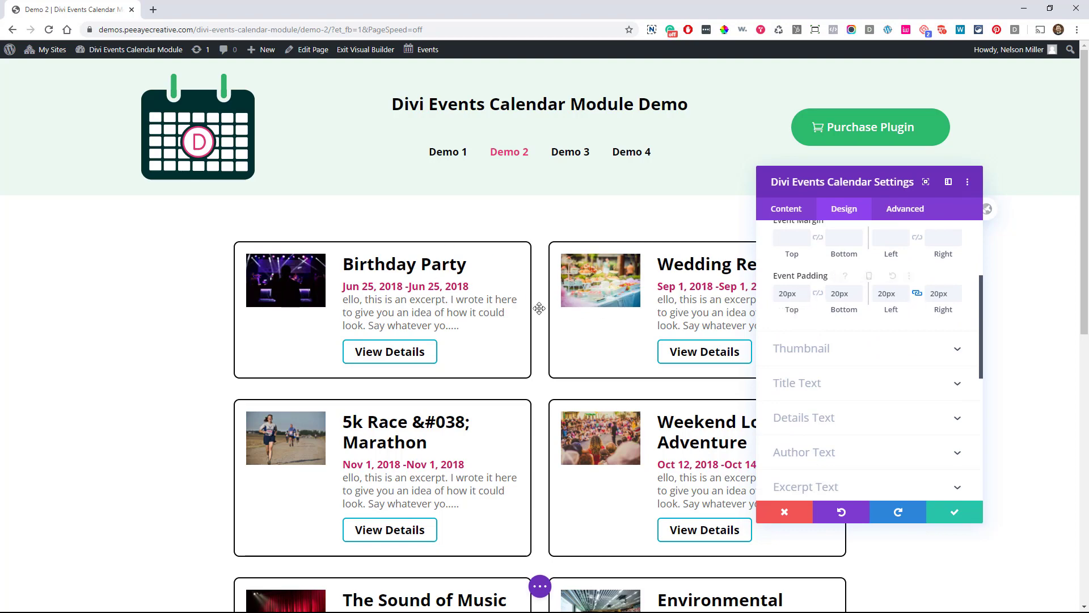
left_click(826, 357)
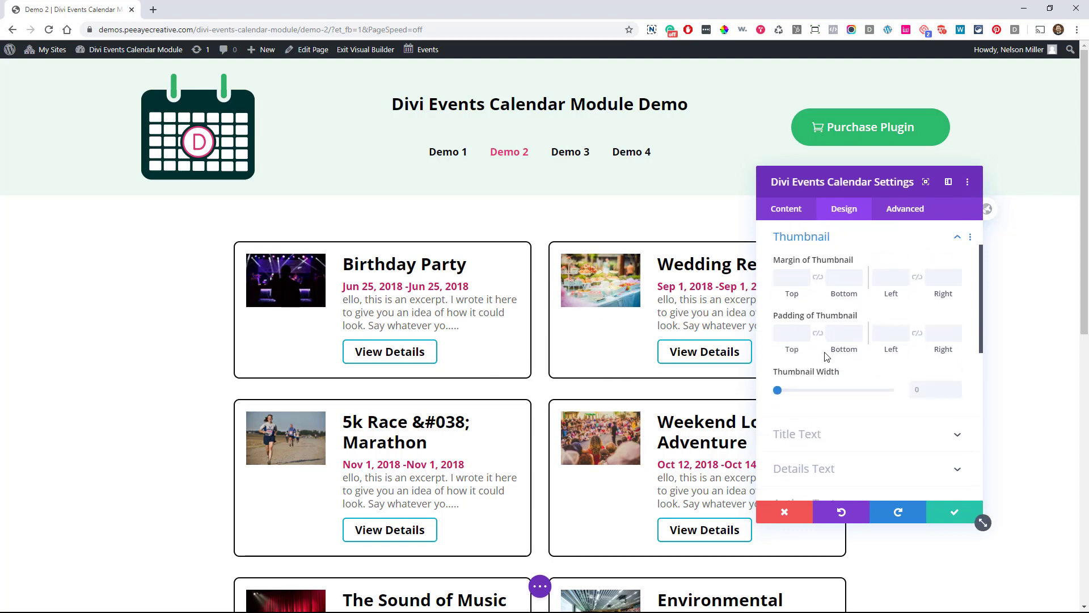
scroll(853, 439, "down", 2)
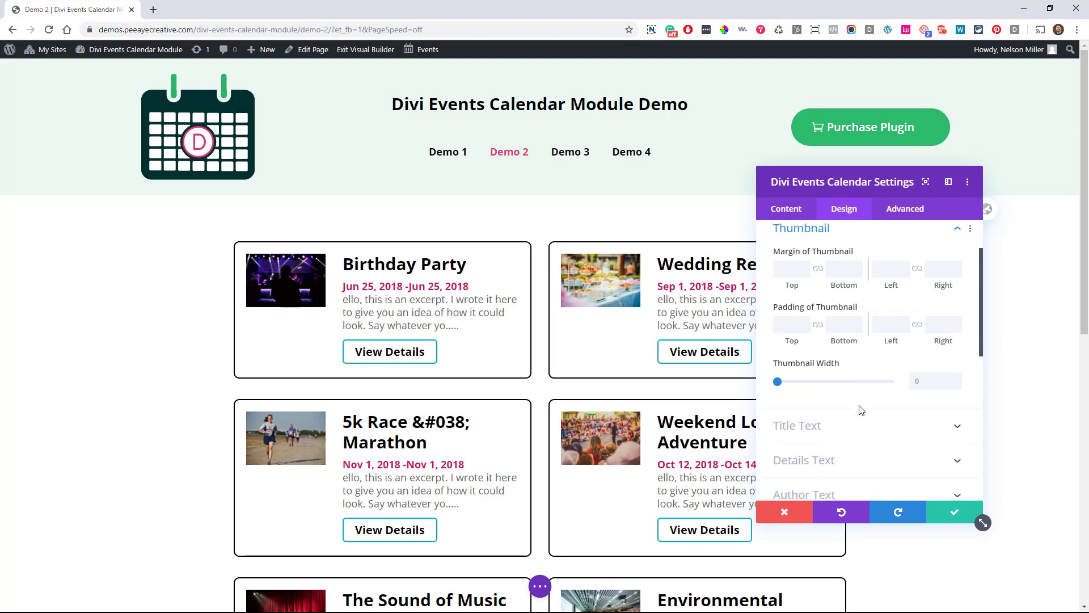
left_click(948, 513)
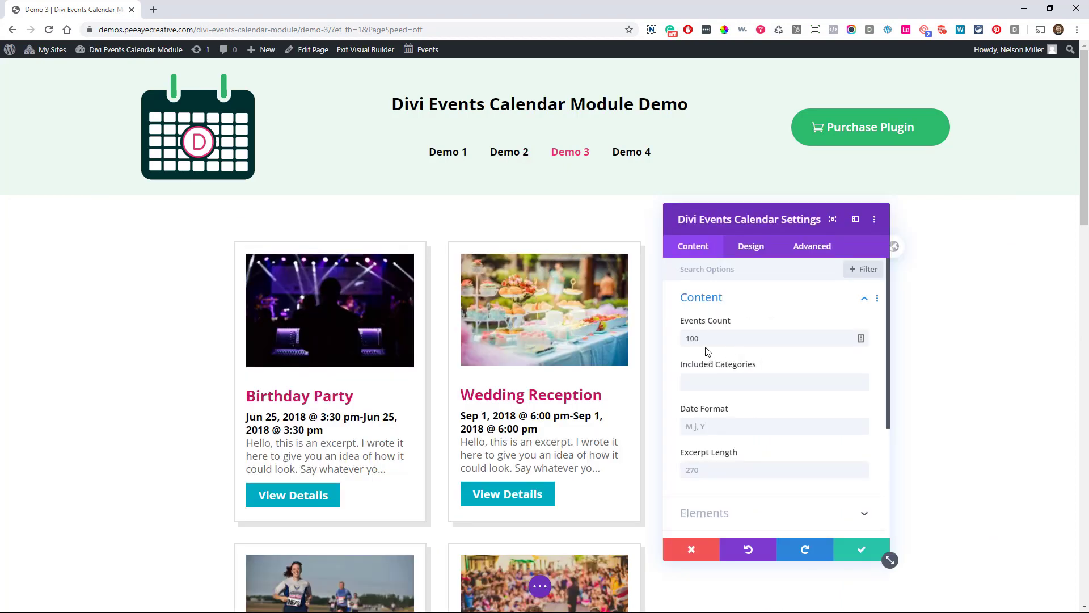
Check the Demo 3 layout (3 Columns, 20px padding, 8px margin) and expand Box Shadow
left_click(751, 248)
left_click(717, 299)
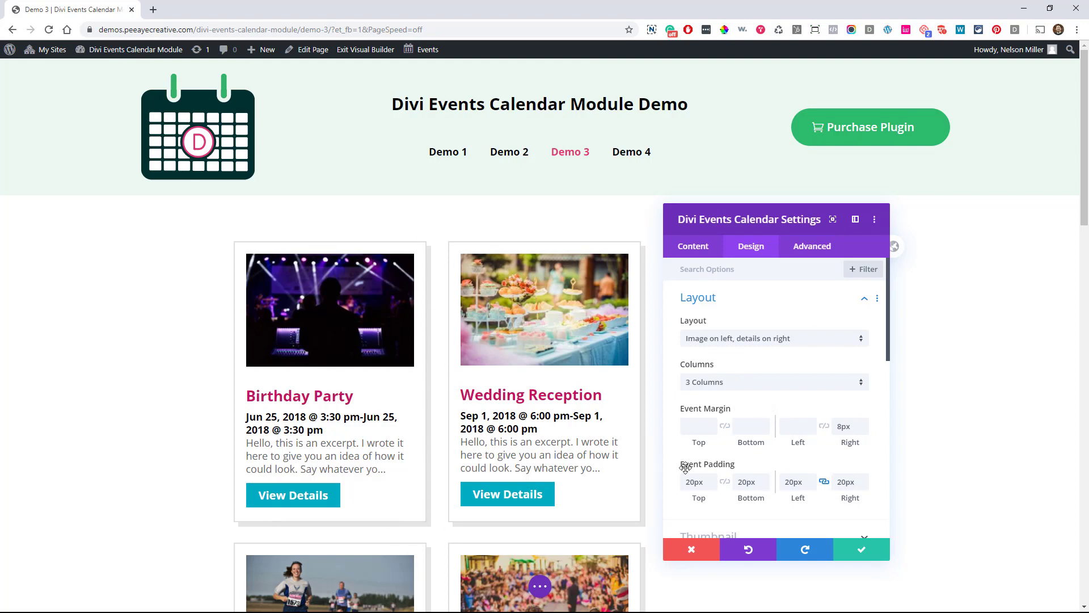
scroll(732, 421, "down", 3)
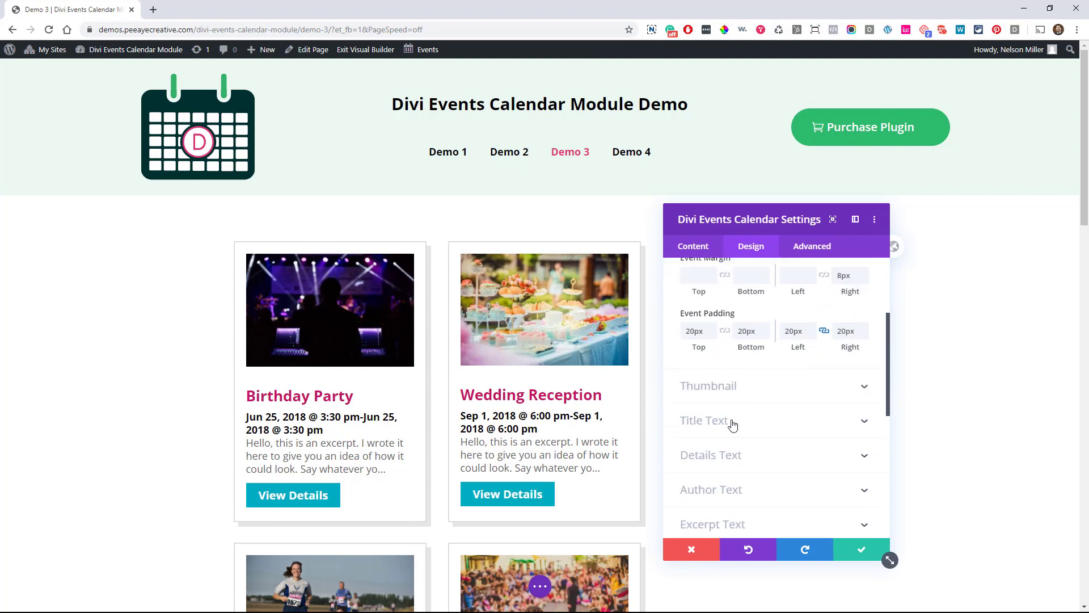
scroll(731, 425, "down", 2)
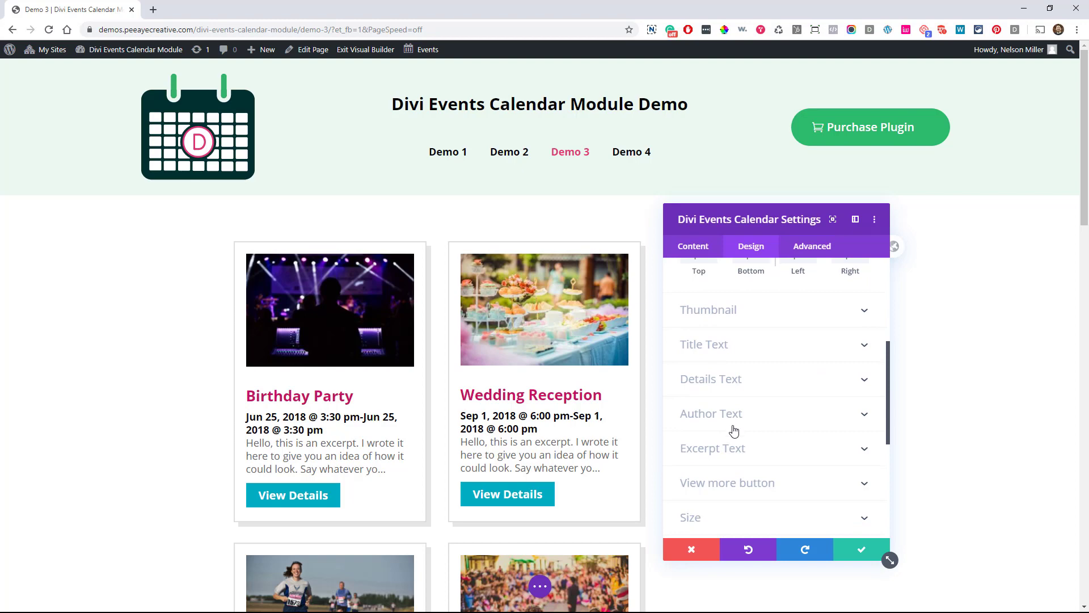
scroll(732, 432, "down", 6)
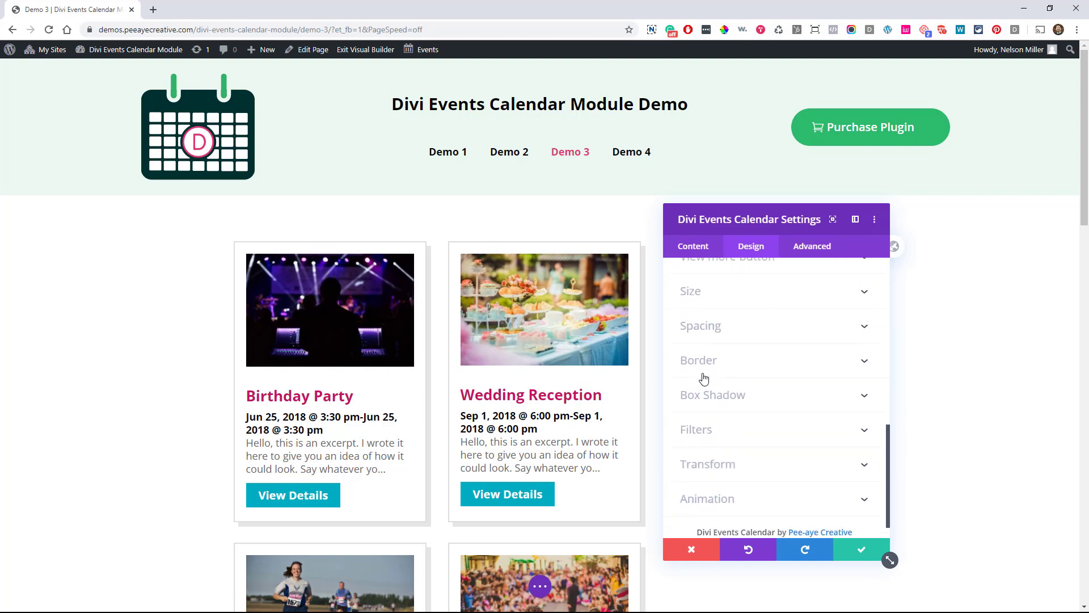
left_click(713, 394)
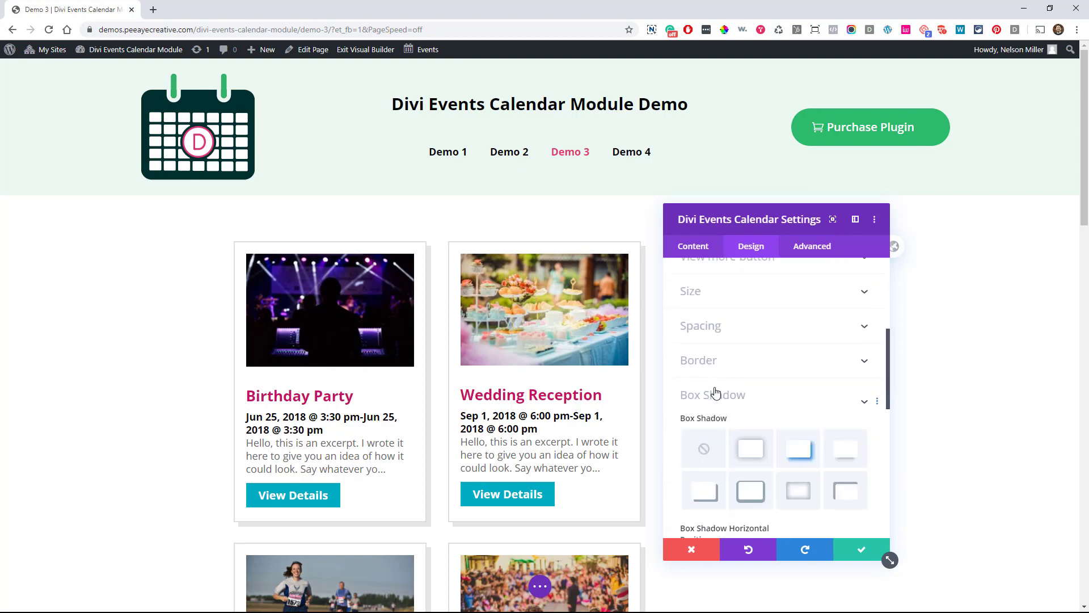